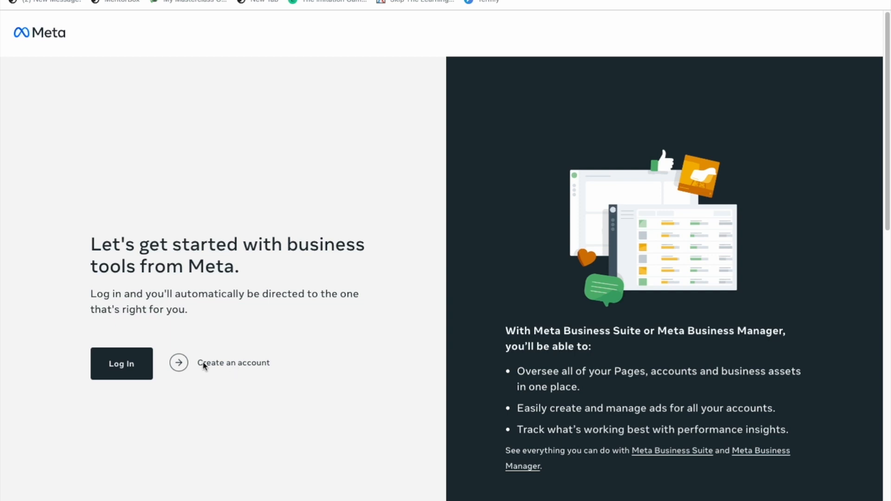
# - Start creating a Meta business account, and view the shortcuts to all tools in the business settings
pyautogui.click(182, 365)
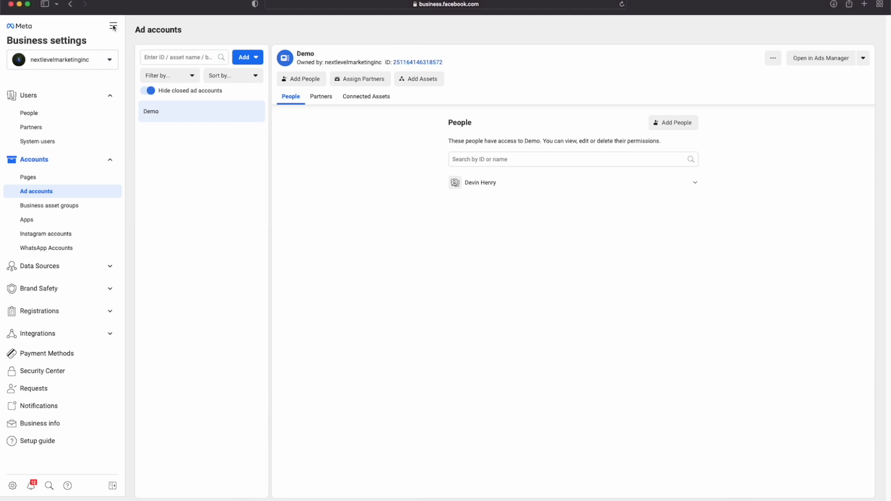
pyautogui.click(113, 27)
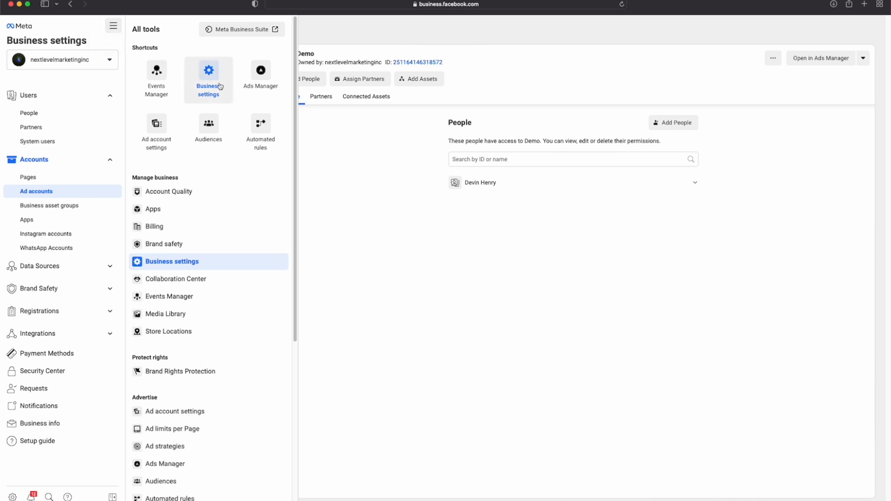
pyautogui.click(370, 36)
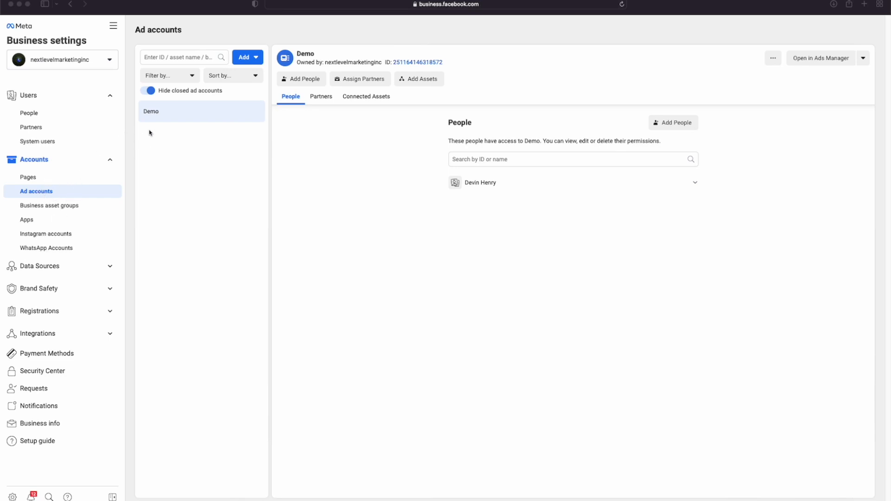
# - Start creating a new ad account in the business's ad account settings
pyautogui.click(252, 59)
pyautogui.click(252, 59)
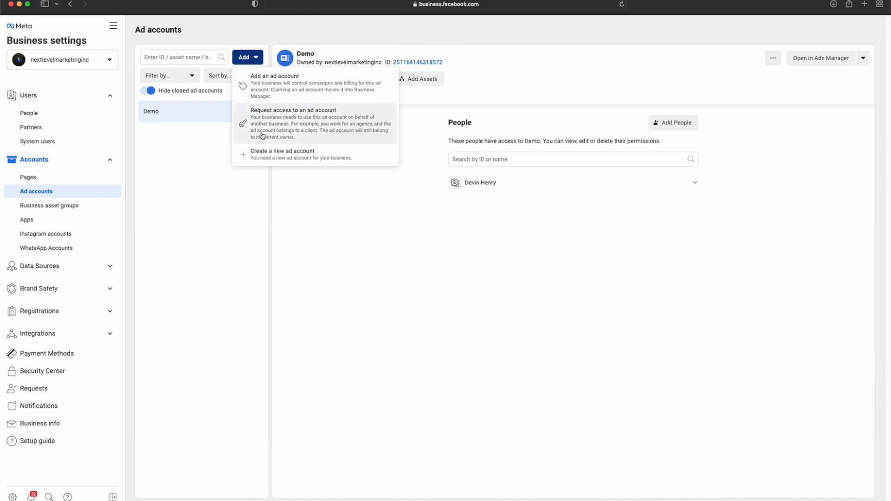
pyautogui.click(279, 156)
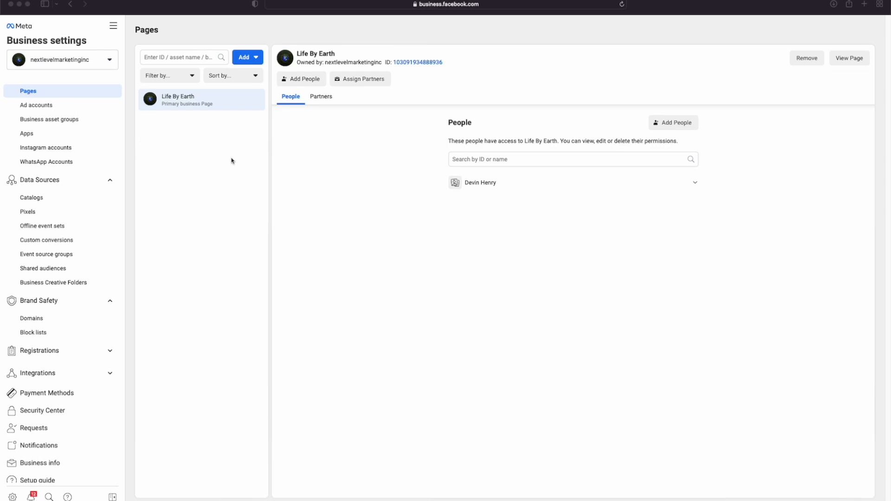
# - View the options for adding a Page to the business, including the form for adding an existing Facebook Page
pyautogui.click(241, 58)
pyautogui.click(241, 59)
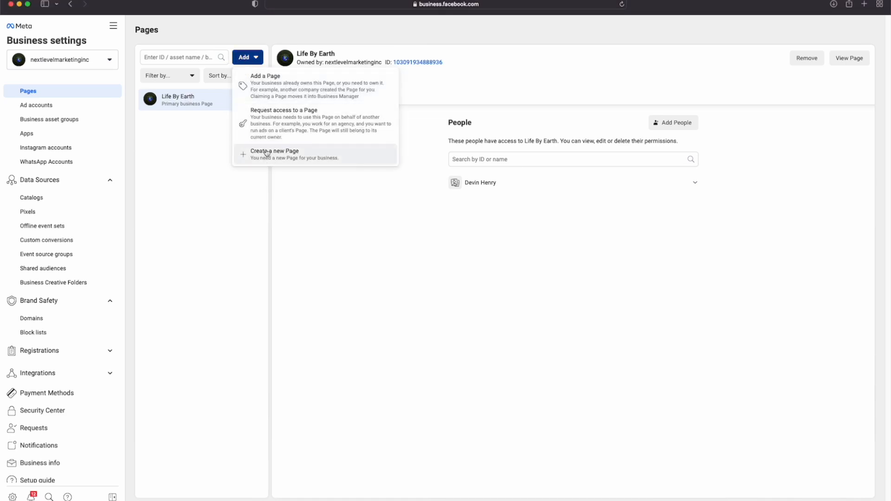
pyautogui.click(261, 84)
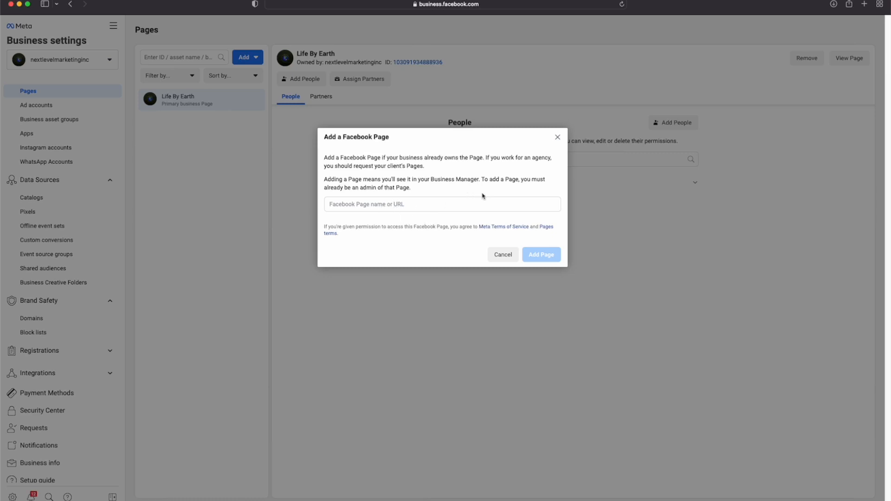
pyautogui.click(557, 139)
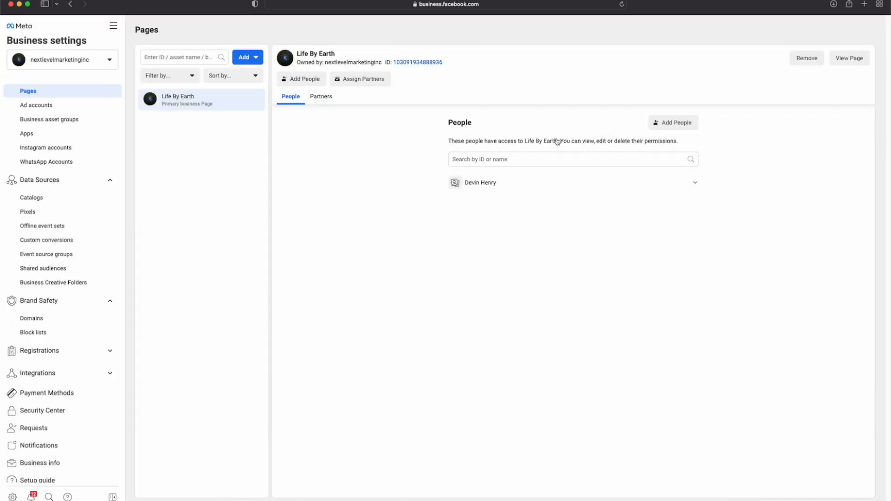
# - View how to connect an Instagram account to the business, and open the WhatsApp accounts settings
pyautogui.click(51, 148)
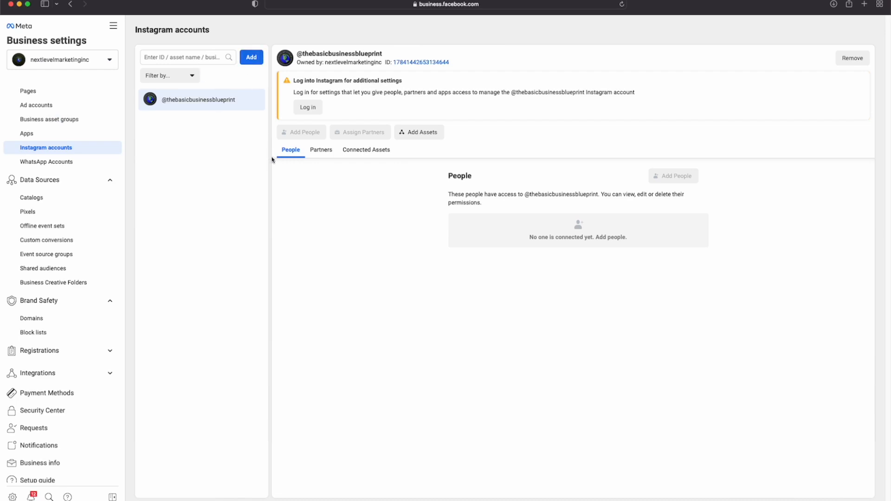
pyautogui.click(254, 60)
pyautogui.scroll(-1, 436, 212)
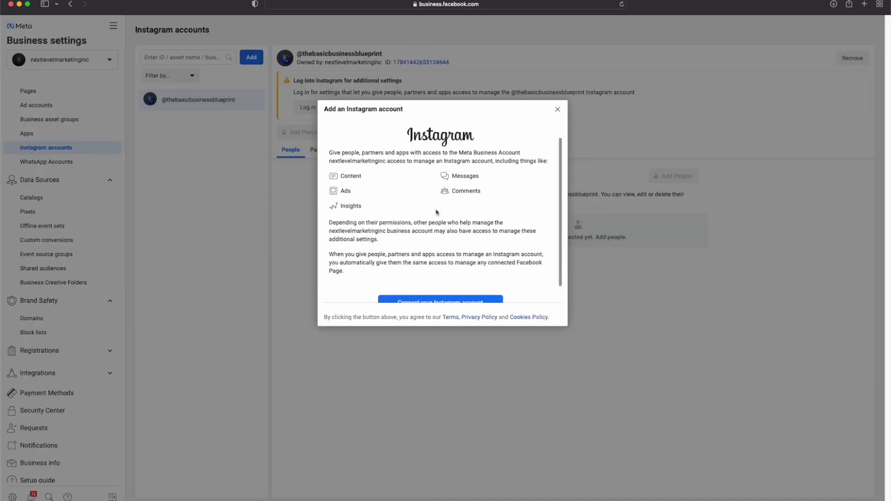
pyautogui.scroll(-1, 436, 212)
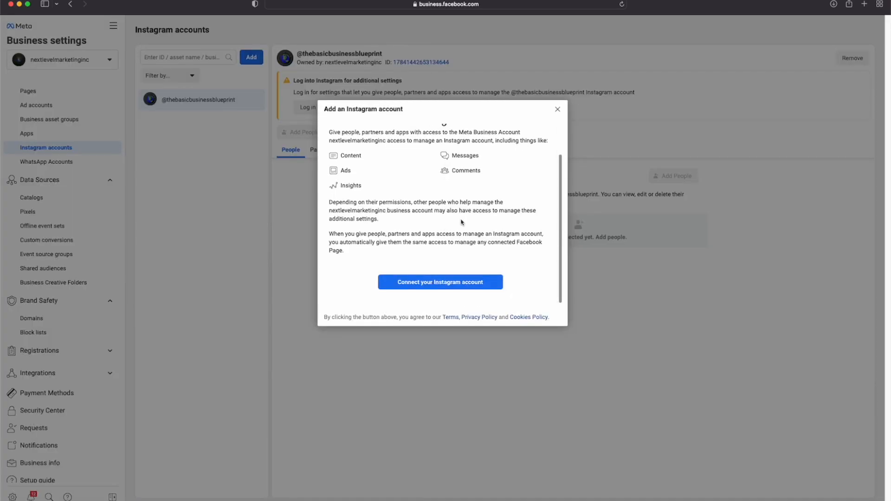
pyautogui.click(412, 283)
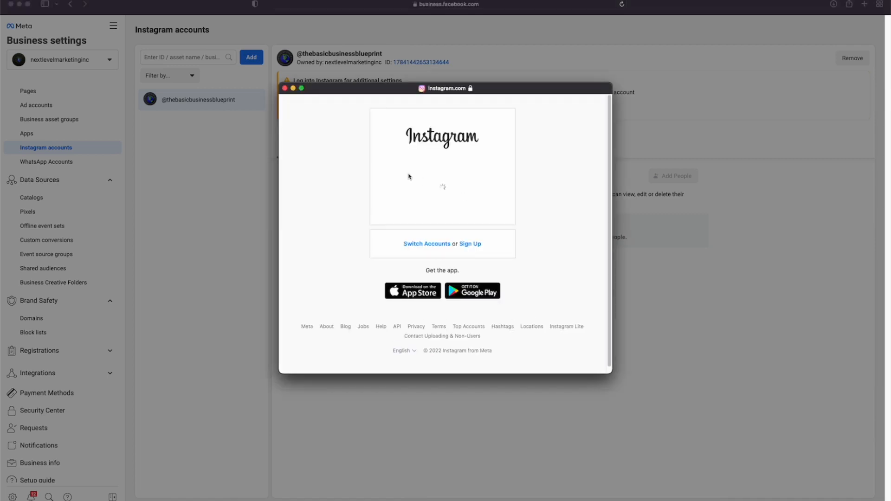
pyautogui.click(285, 88)
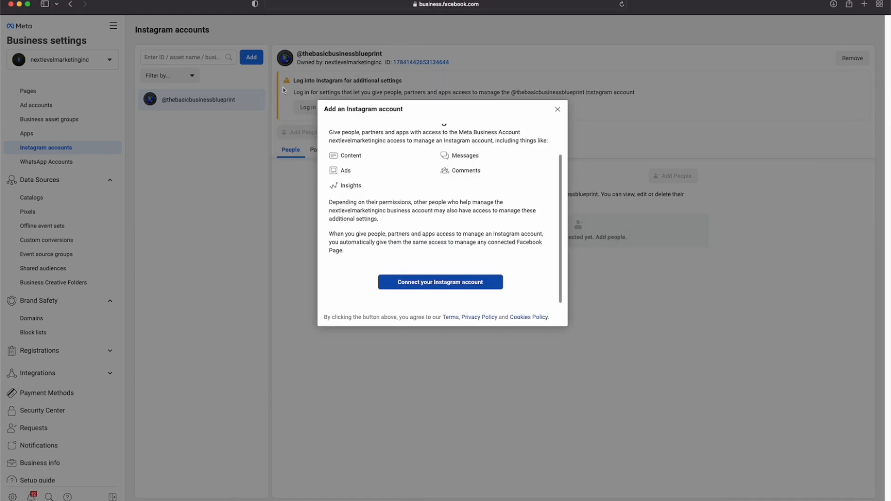
pyautogui.click(557, 110)
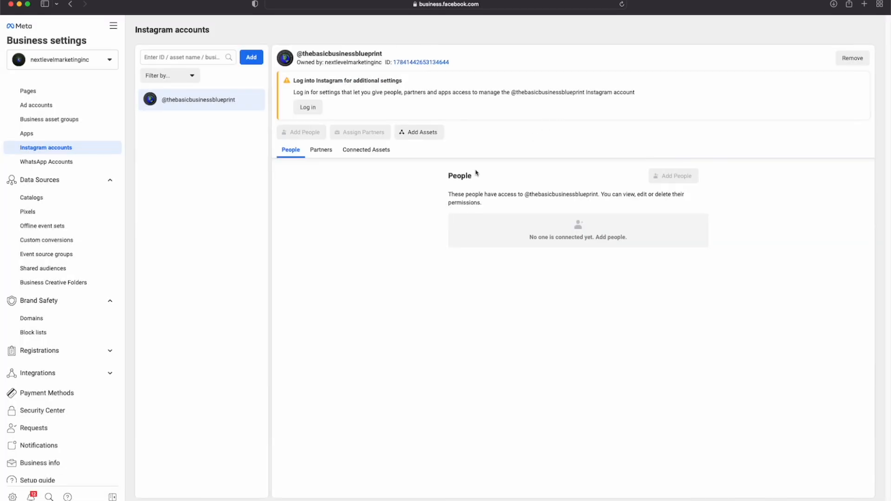
pyautogui.click(41, 163)
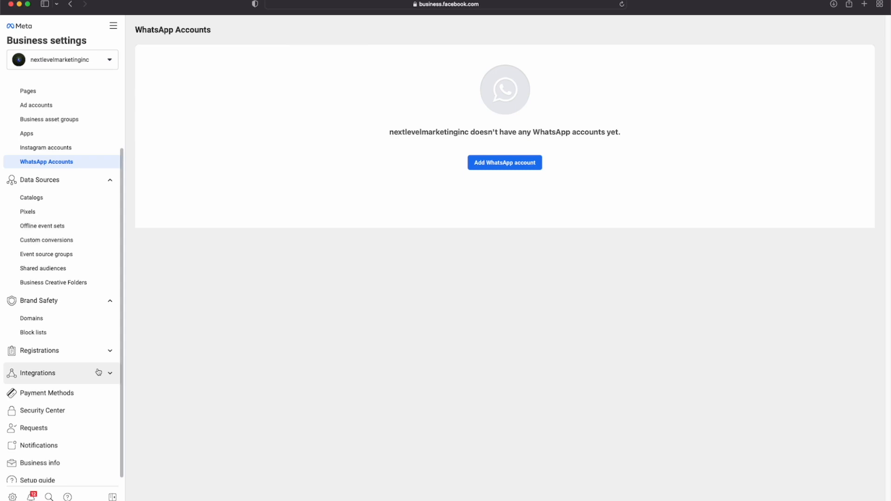
# - Add the new domain marketingwithdev.com to the business under Brand Safety
pyautogui.click(39, 323)
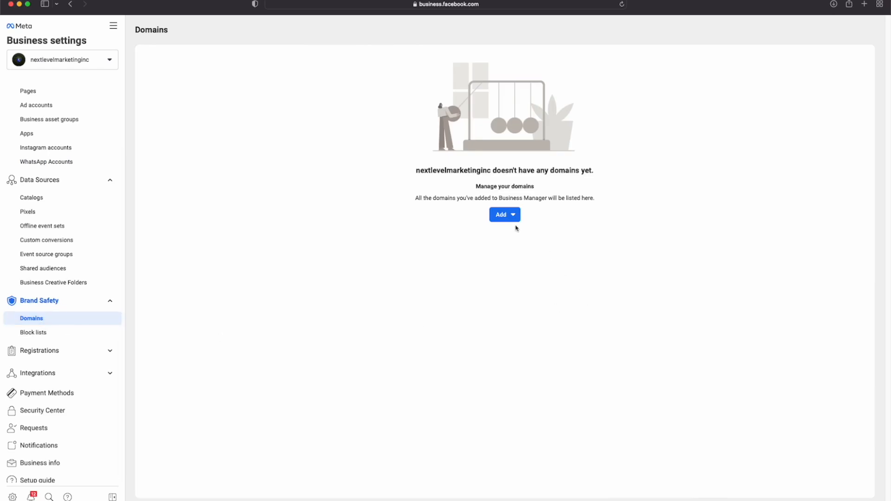
pyautogui.click(504, 216)
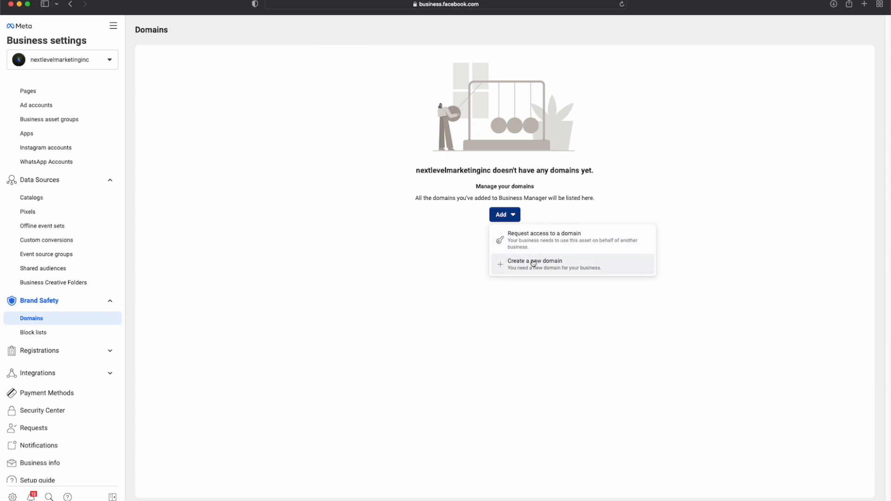
pyautogui.click(533, 263)
pyautogui.click(431, 202)
pyautogui.write('marketingw')
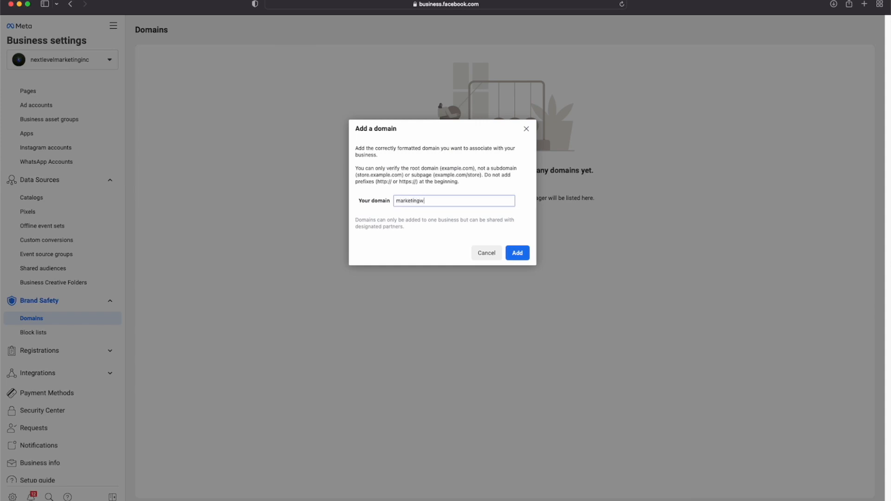
pyautogui.write('ithdev.com')
pyautogui.click(528, 254)
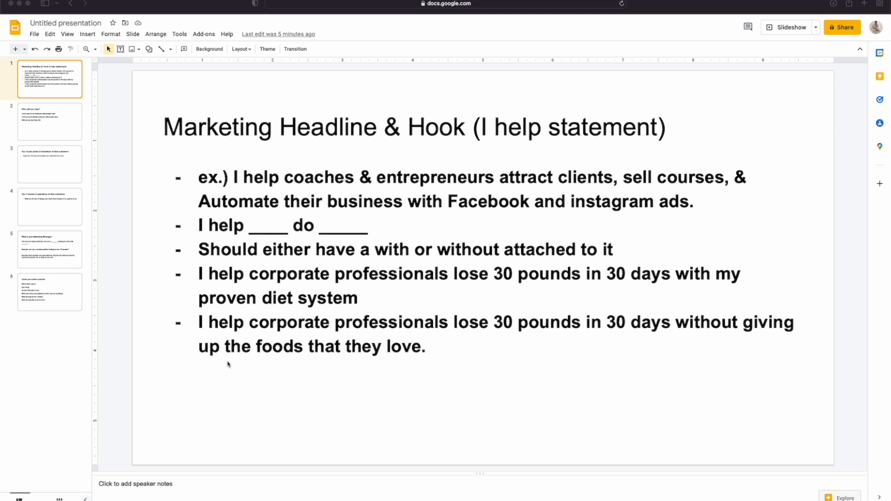
# - Review the "Who will you help?" and "Top 10 pain points & frustrations of ideal customers" slides in the Google Slides presentation
pyautogui.click(54, 130)
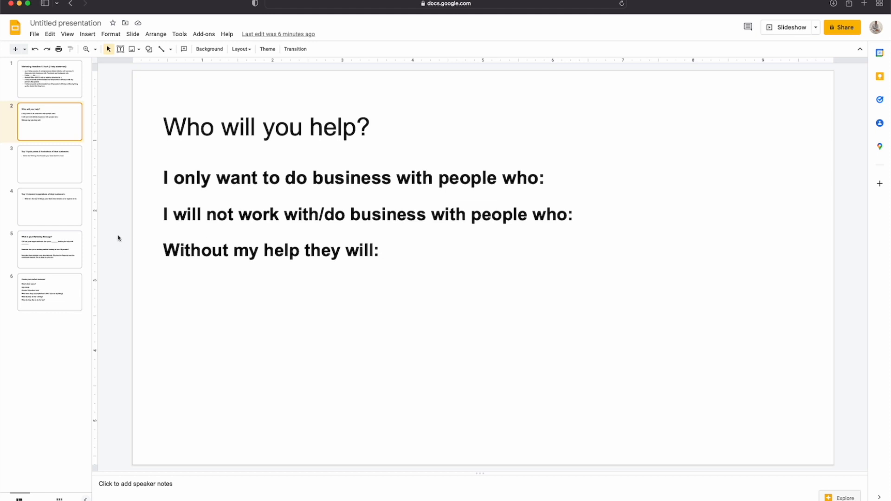
pyautogui.click(40, 160)
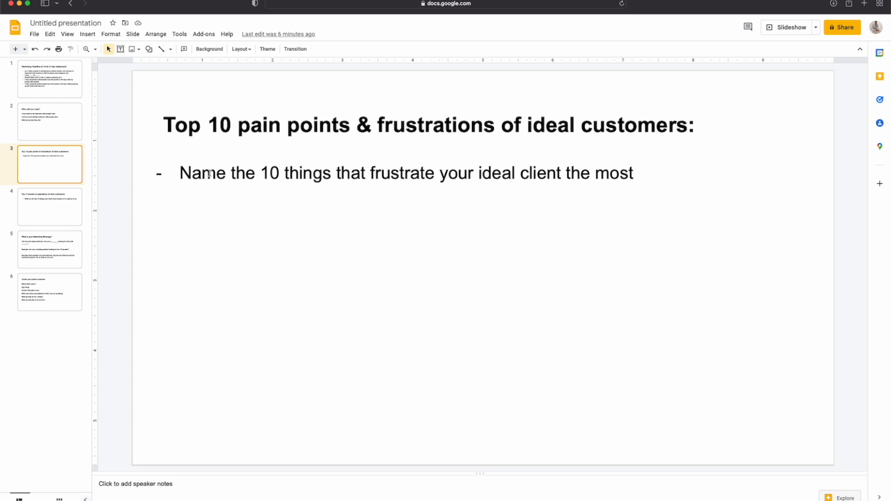
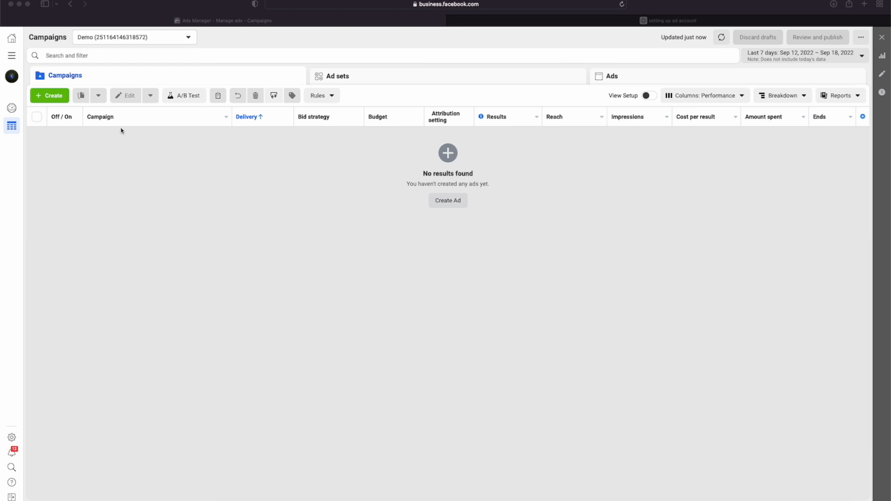
# - In Ads Manager, show the Demo account's ads and examine the performance and engagement metrics available when customizing the table columns
pyautogui.click(346, 78)
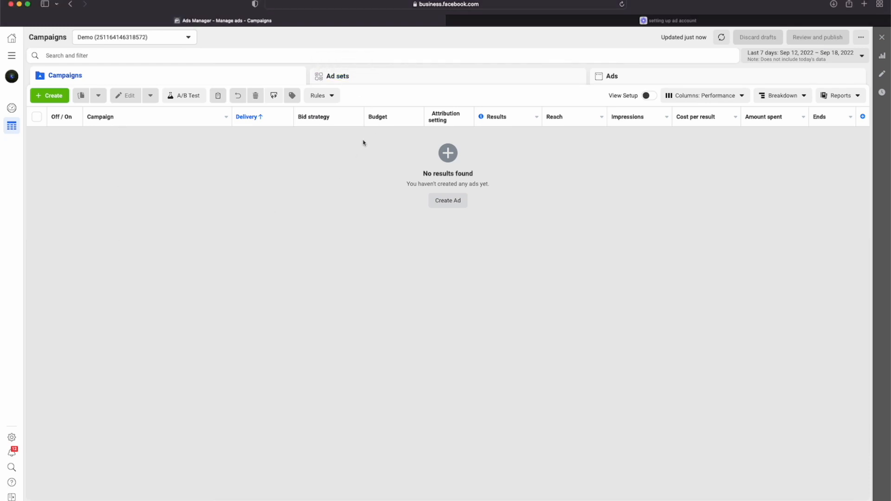
pyautogui.click(638, 77)
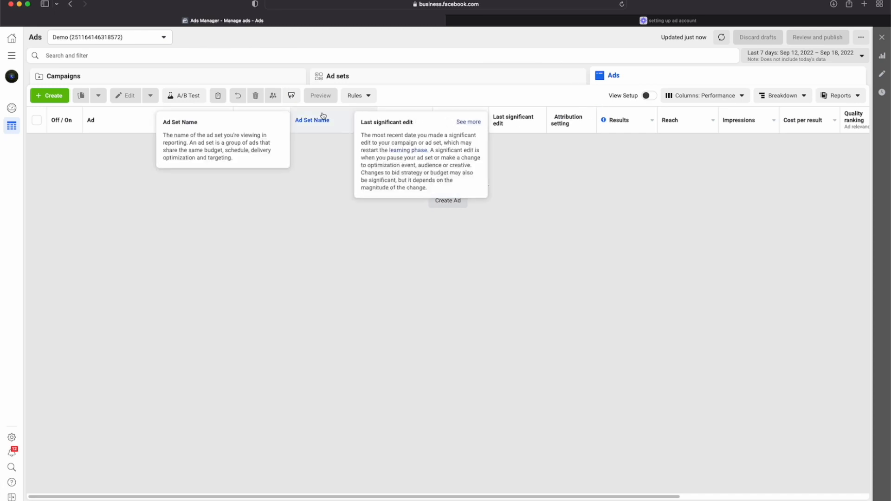
pyautogui.click(691, 97)
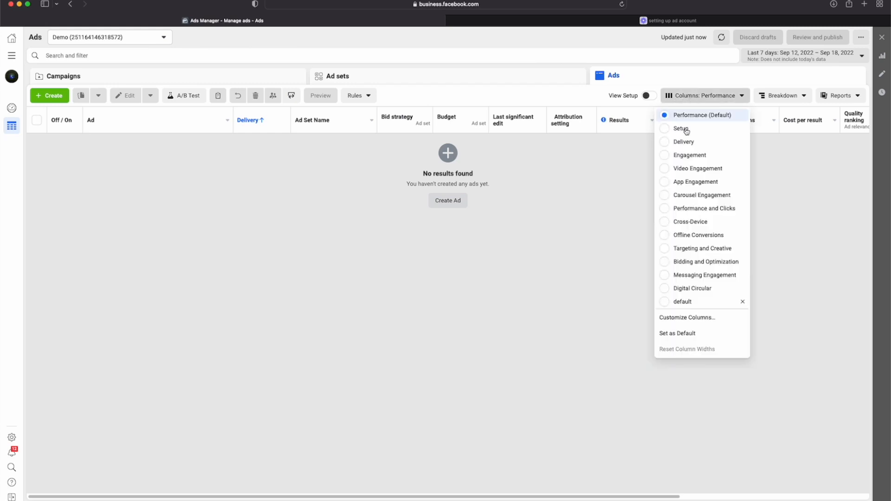
pyautogui.click(678, 324)
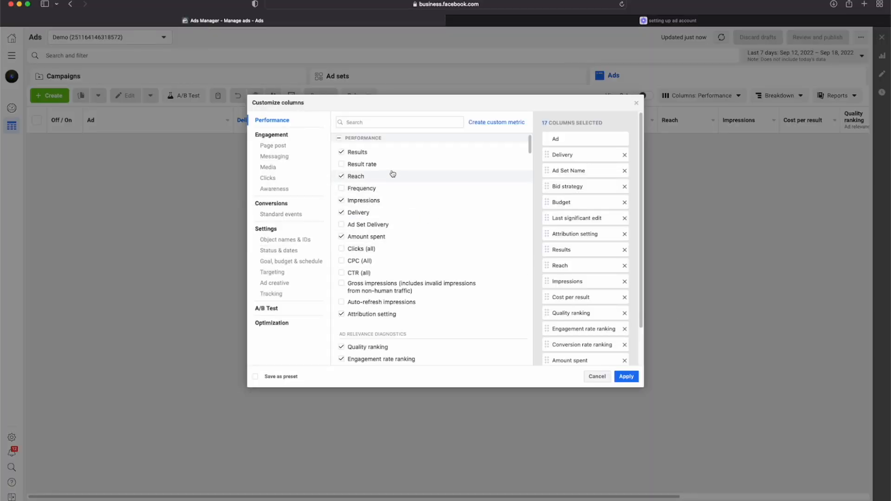
pyautogui.scroll(-3, 394, 186)
pyautogui.scroll(-10, 411, 207)
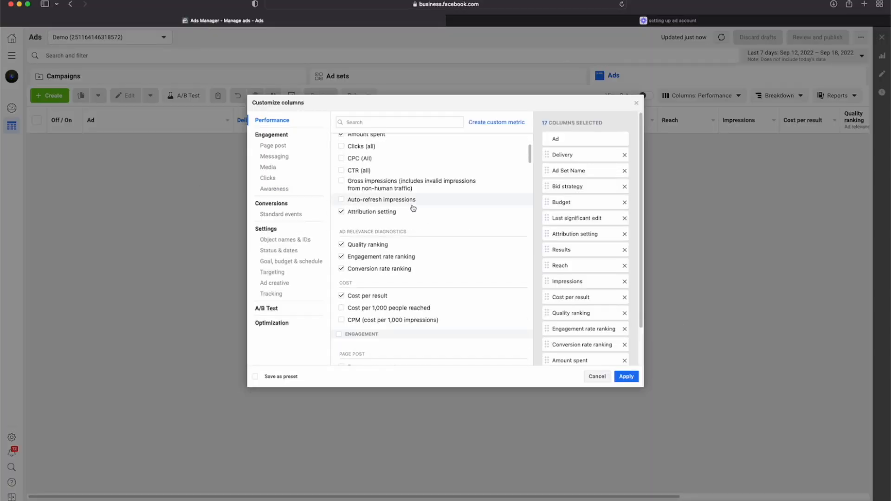
pyautogui.scroll(-6, 400, 222)
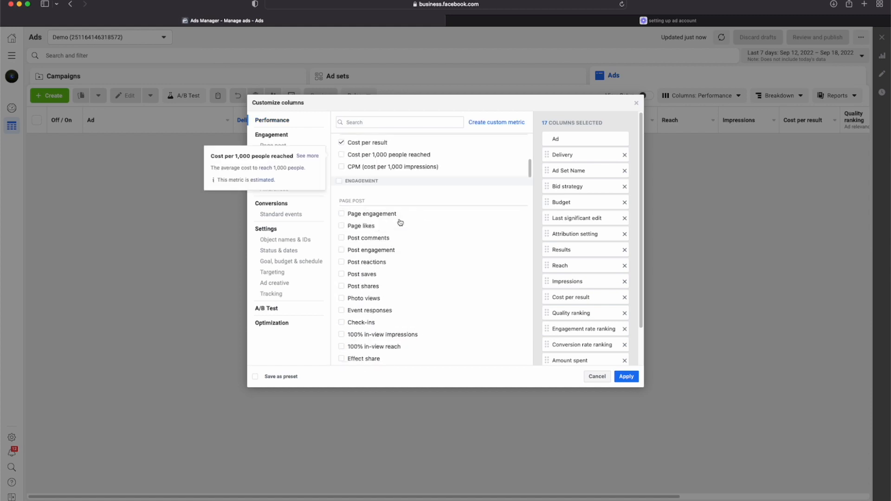
pyautogui.moveTo(403, 229)
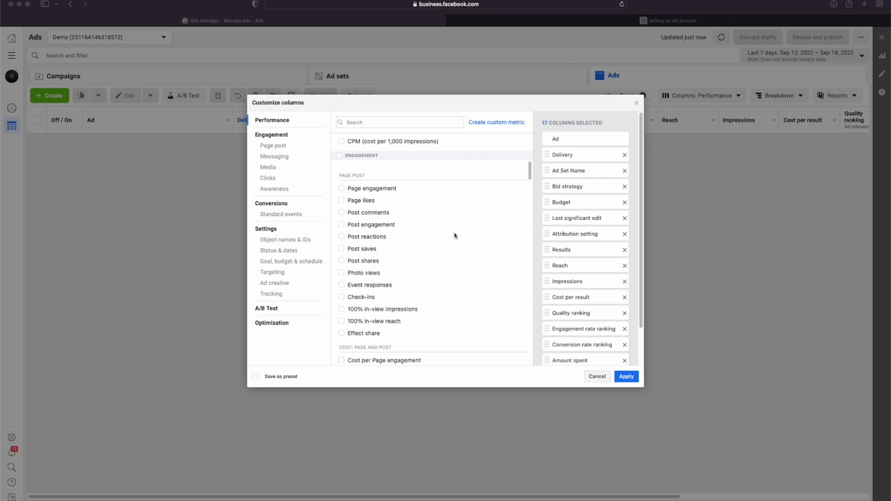
pyautogui.click(637, 104)
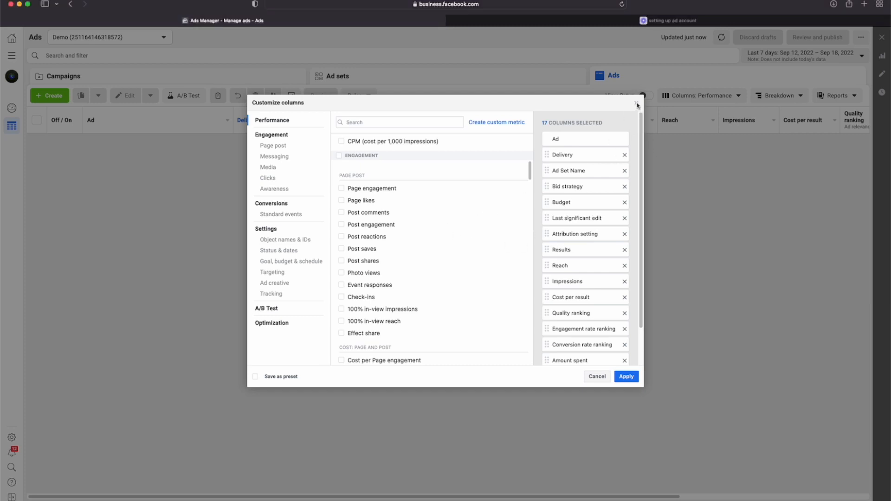
pyautogui.click(637, 104)
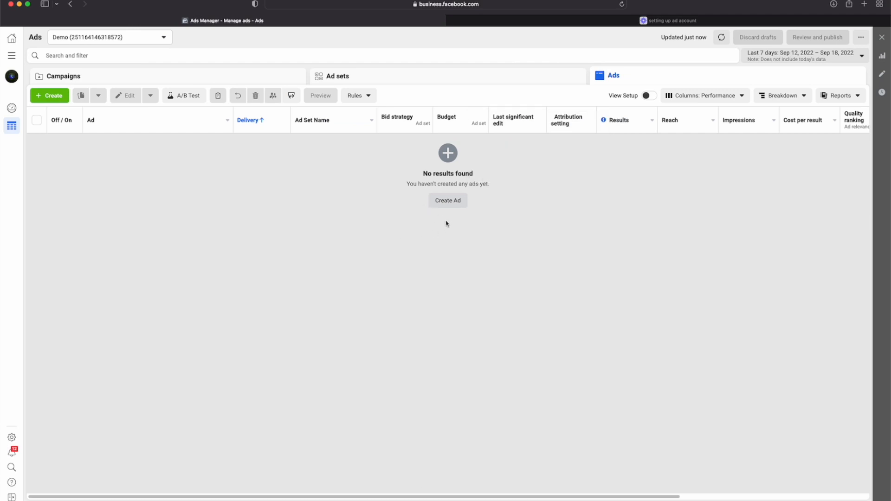
# - Start a new campaign, compare the Awareness and Engagement objectives, and choose Awareness as the campaign objective
pyautogui.click(50, 97)
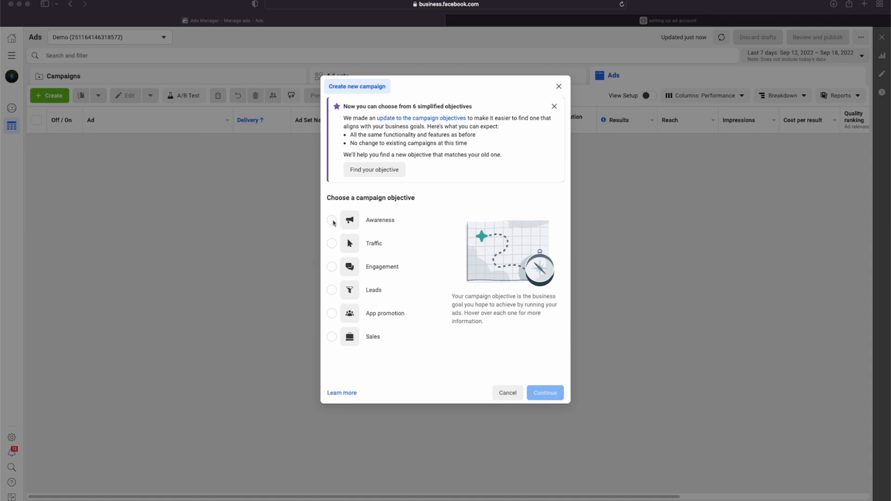
pyautogui.click(332, 221)
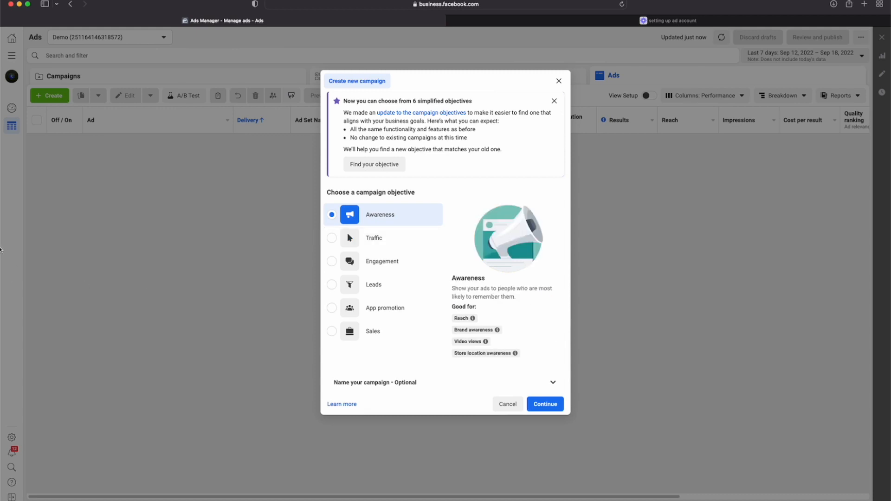
pyautogui.click(333, 263)
pyautogui.click(332, 262)
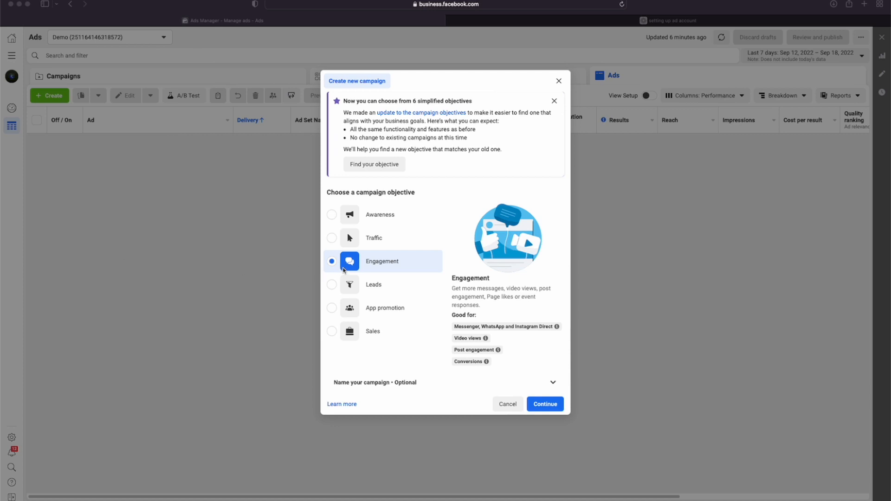
pyautogui.click(332, 215)
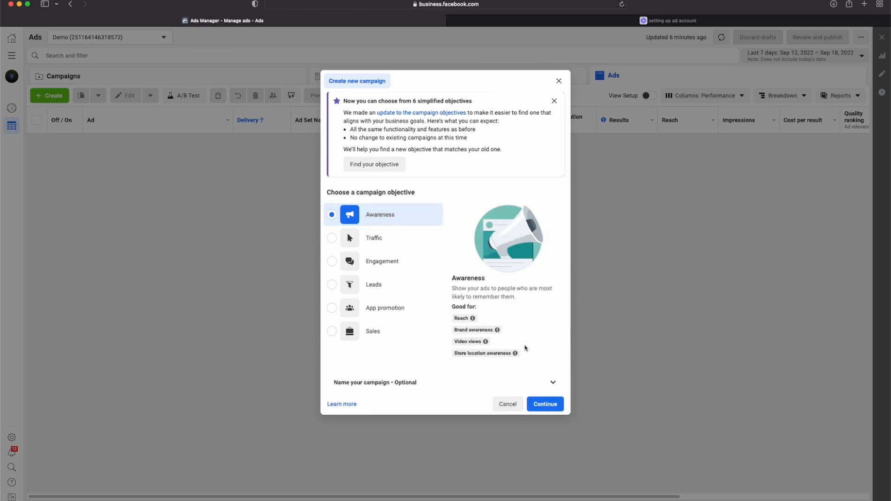
# - Continue with the Awareness objective and name the new campaign "Lead magnet| Reach"
pyautogui.click(540, 403)
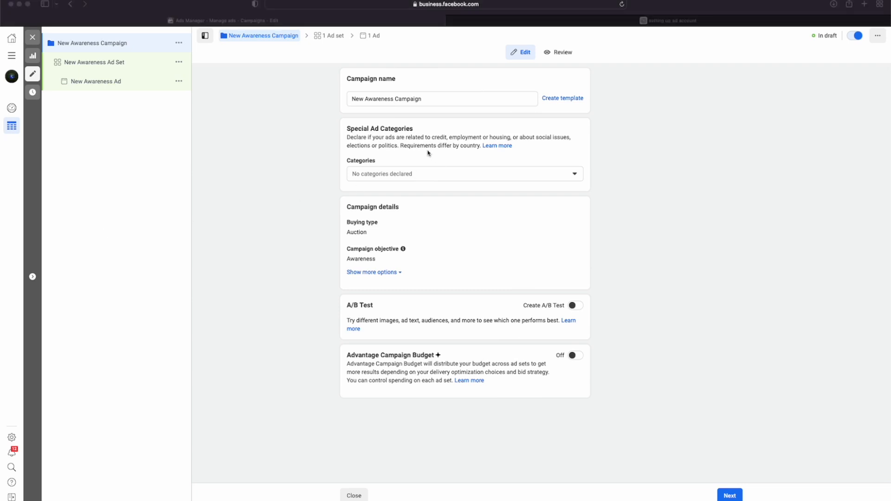
pyautogui.click(434, 104)
pyautogui.click(434, 102)
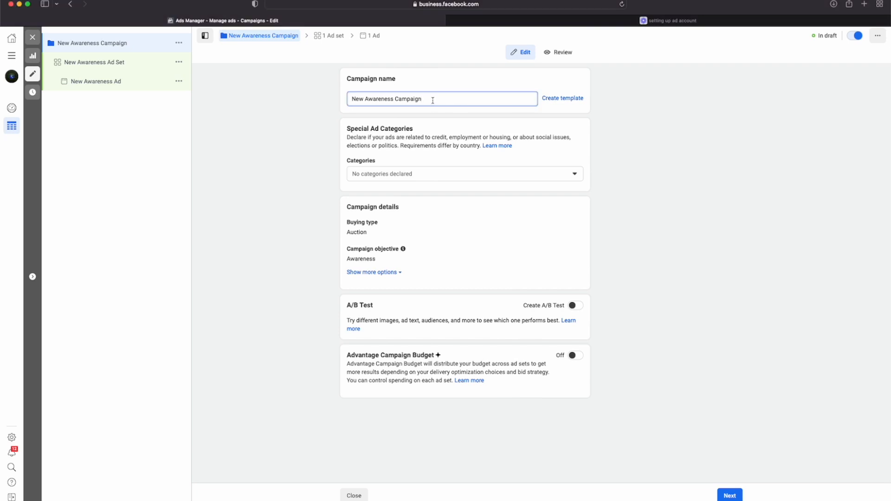
pyautogui.hotkey('alt', 'shift', 'Left')
pyautogui.hotkey('alt', 'shift', 'Left')
pyautogui.hotkey('alt', 'shift', 'Left')
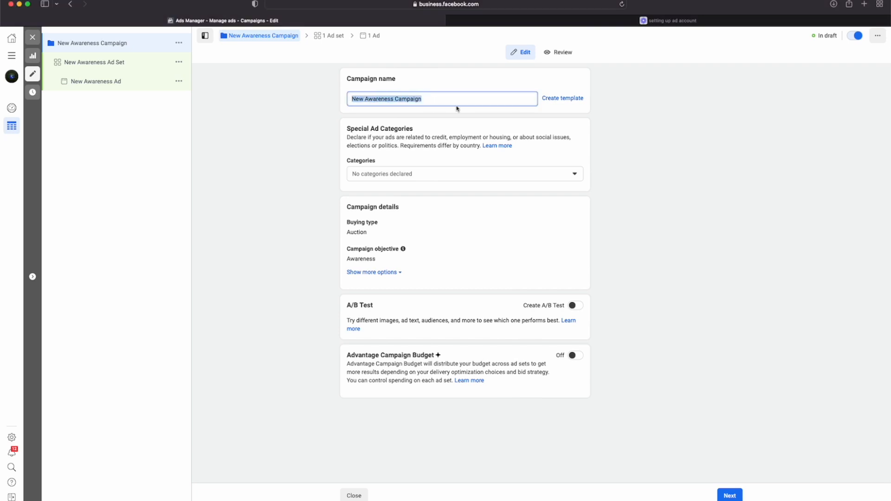
pyautogui.press('BackSpace')
pyautogui.write('LEAD m')
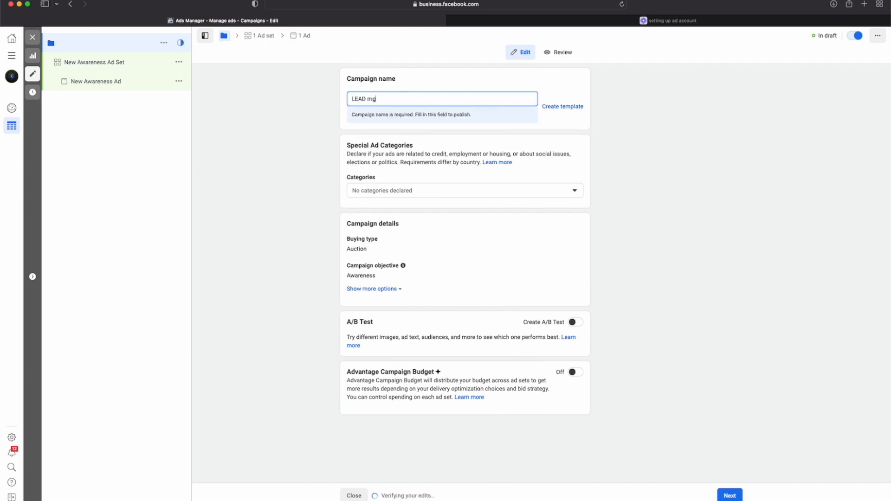
pyautogui.write('g')
pyautogui.press('BackSpace')
pyautogui.press('BackSpace')
pyautogui.press('BackSpace')
pyautogui.press('BackSpace')
pyautogui.press('BackSpace')
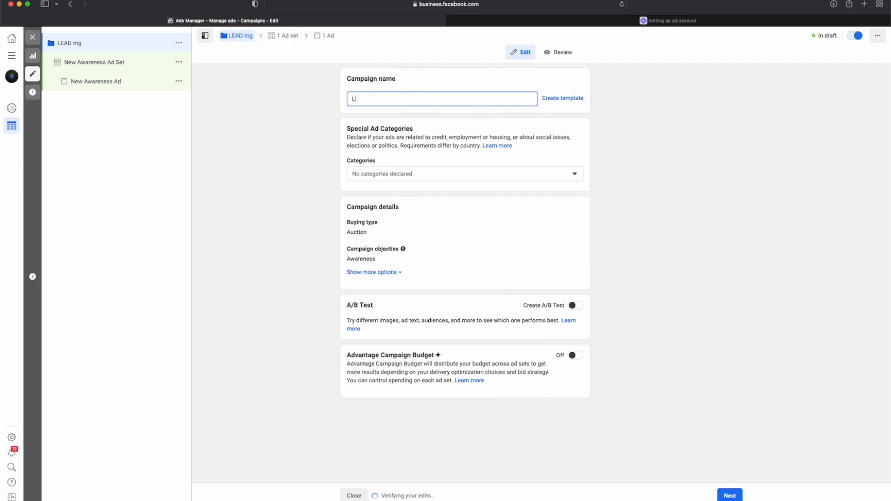
pyautogui.write('ead magnet')
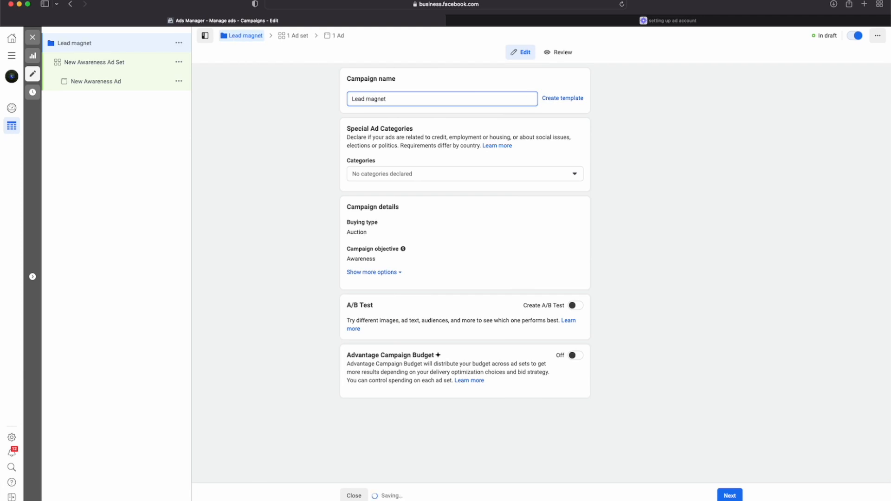
pyautogui.write('| Reach')
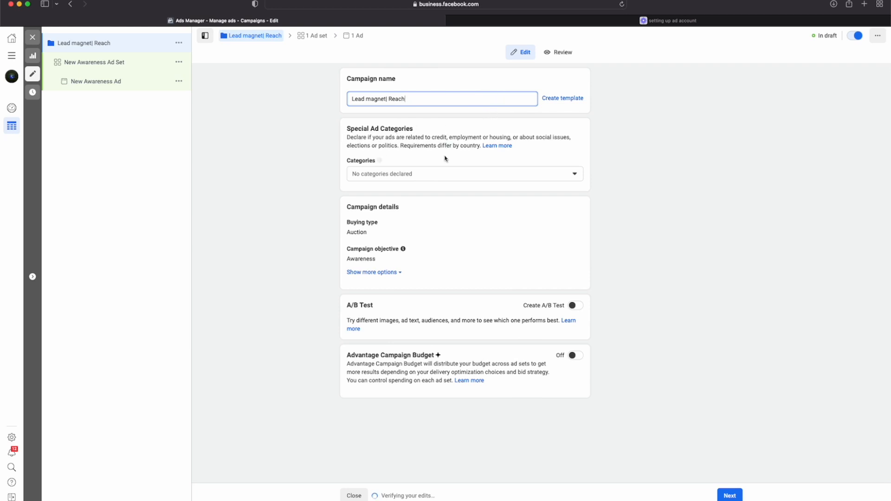
# - Check the available Special Ad Categories, and examine the new ad set's page, budget, schedule and audience settings
pyautogui.click(398, 175)
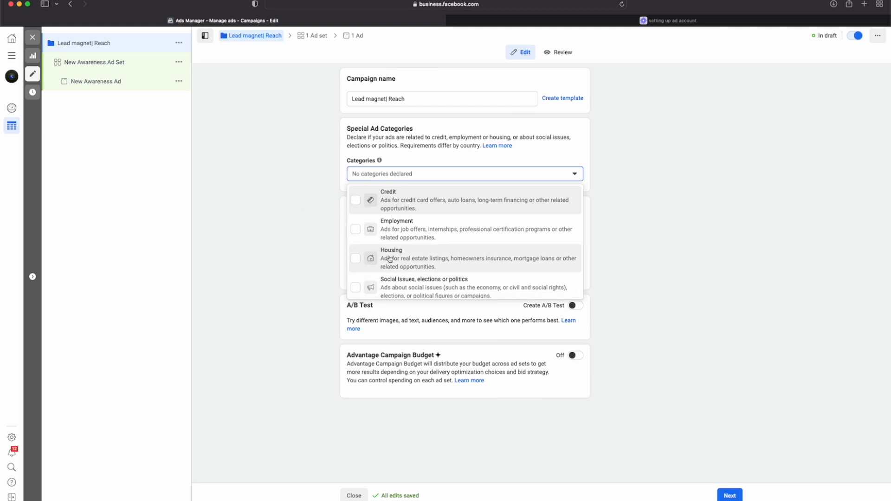
pyautogui.click(318, 234)
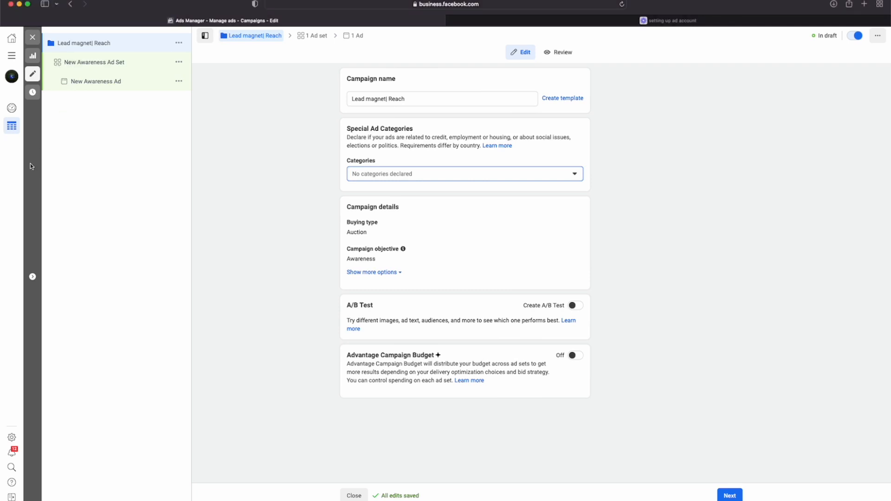
pyautogui.click(96, 63)
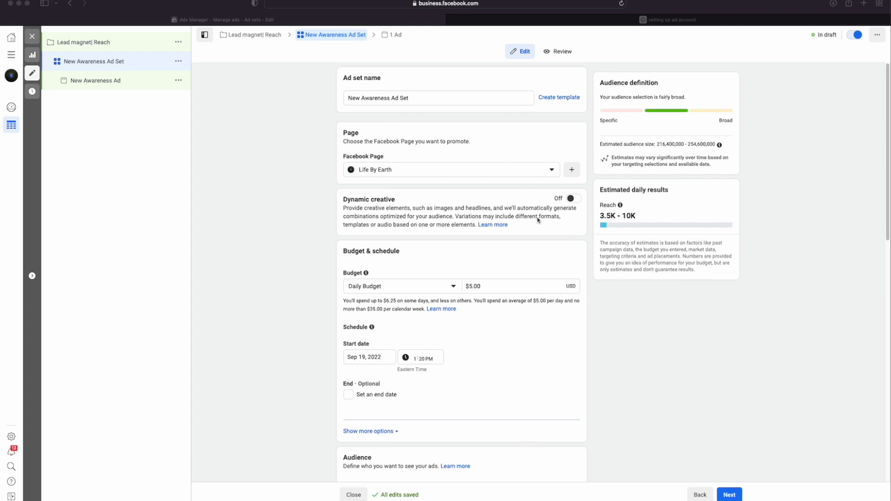
pyautogui.scroll(-1, 537, 220)
pyautogui.scroll(-1, 444, 319)
pyautogui.scroll(-2, 444, 319)
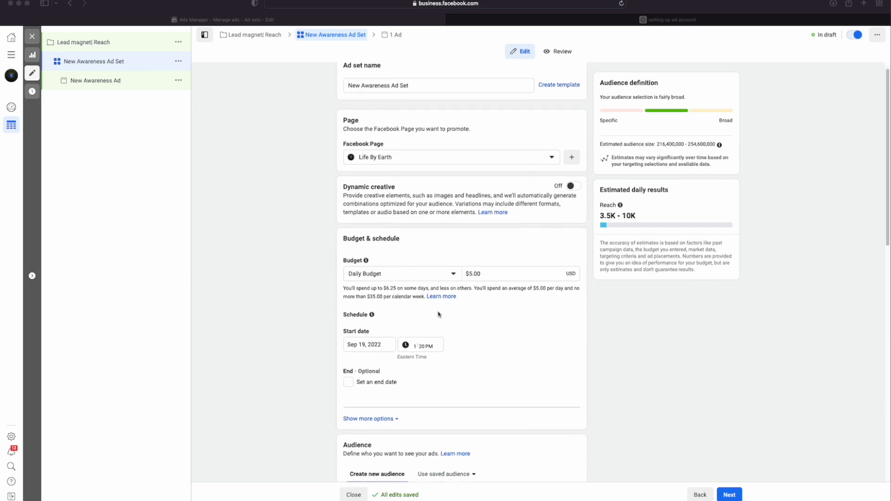
pyautogui.scroll(-1, 448, 299)
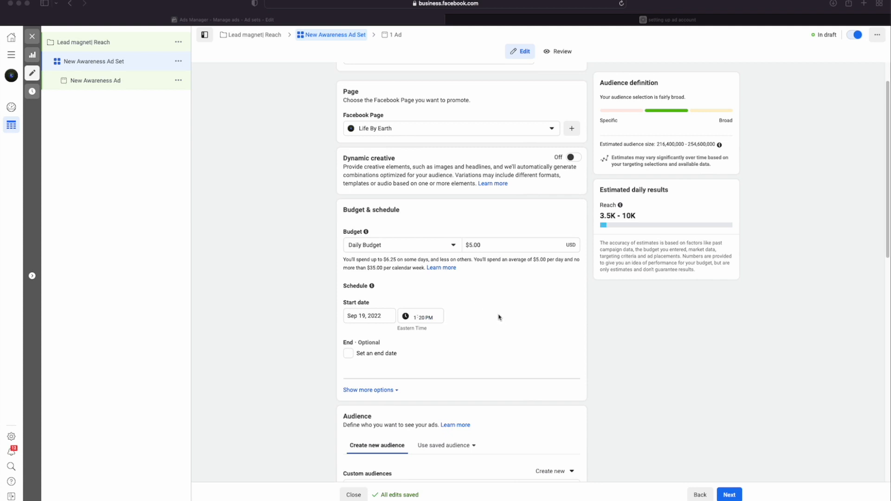
pyautogui.scroll(-1, 498, 317)
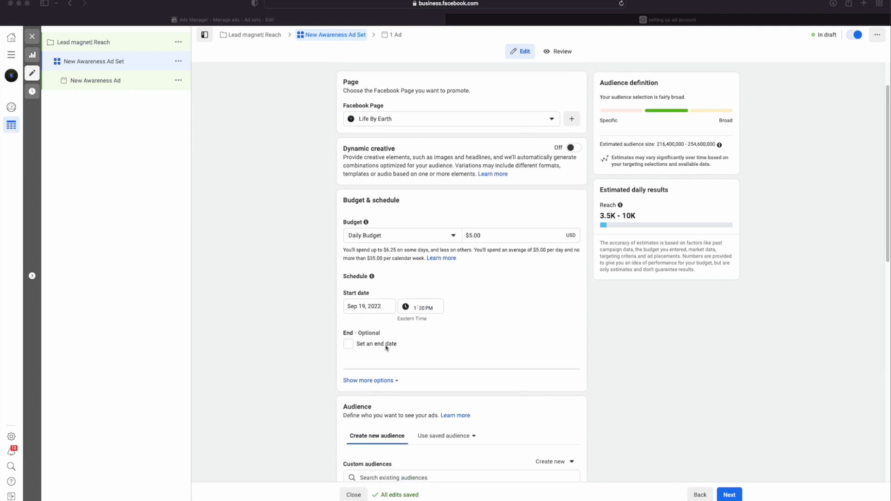
pyautogui.scroll(-1, 449, 302)
pyautogui.scroll(-2, 449, 304)
pyautogui.scroll(-2, 449, 304)
pyautogui.scroll(-5, 449, 305)
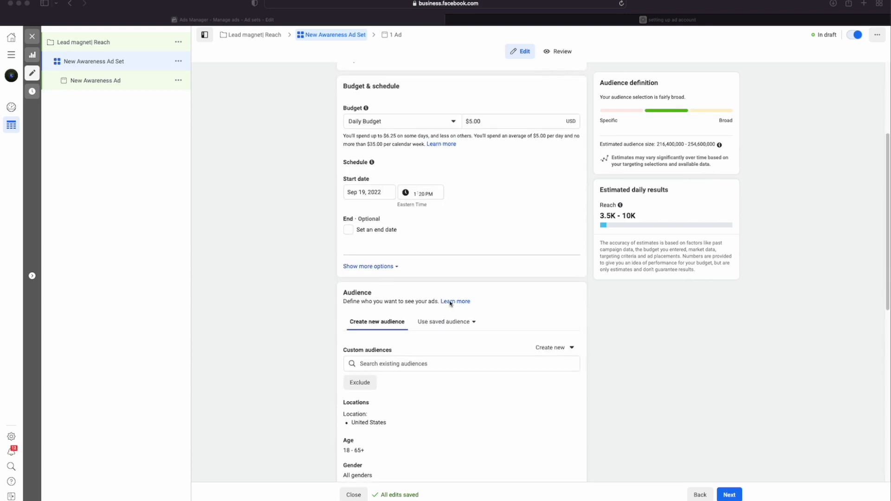
pyautogui.scroll(-10, 454, 306)
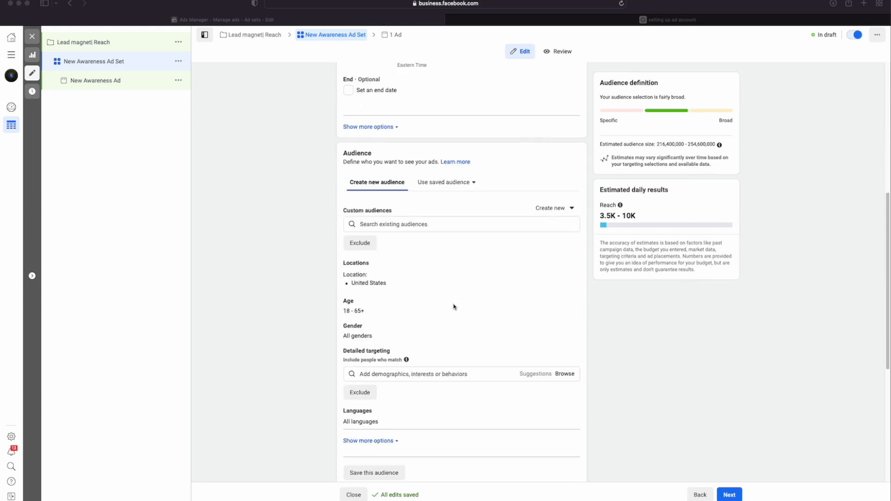
pyautogui.scroll(-1, 454, 306)
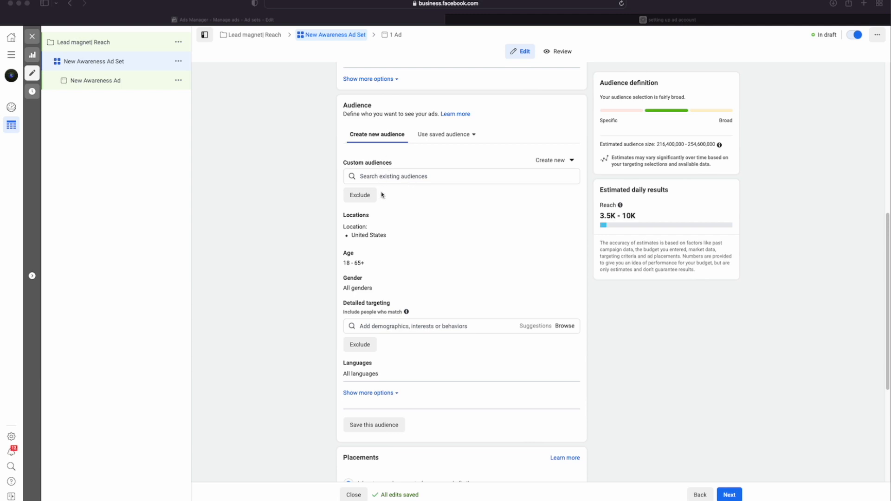
pyautogui.scroll(-1, 431, 178)
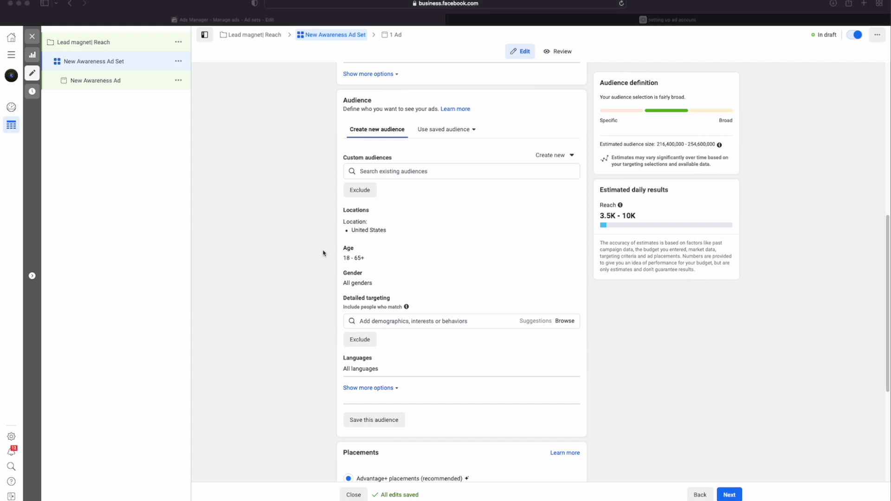
# - Add Canada to the ad set's audience locations, and remove it again
pyautogui.click(465, 225)
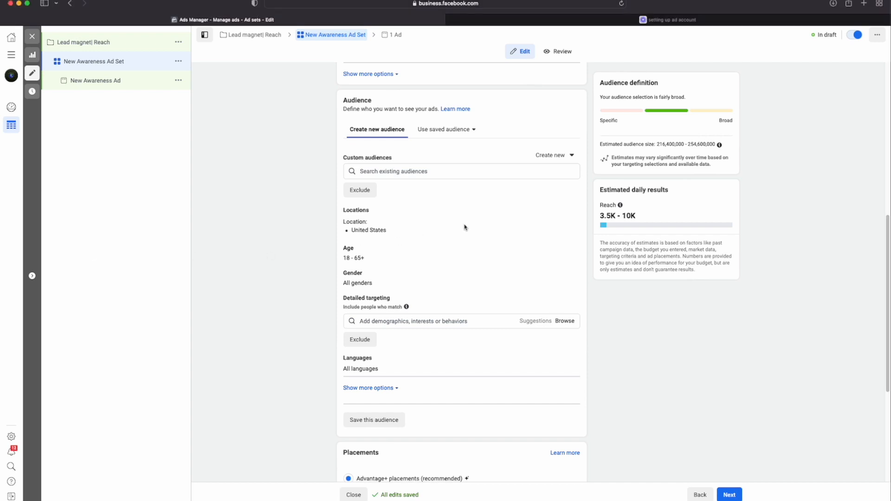
pyautogui.click(569, 213)
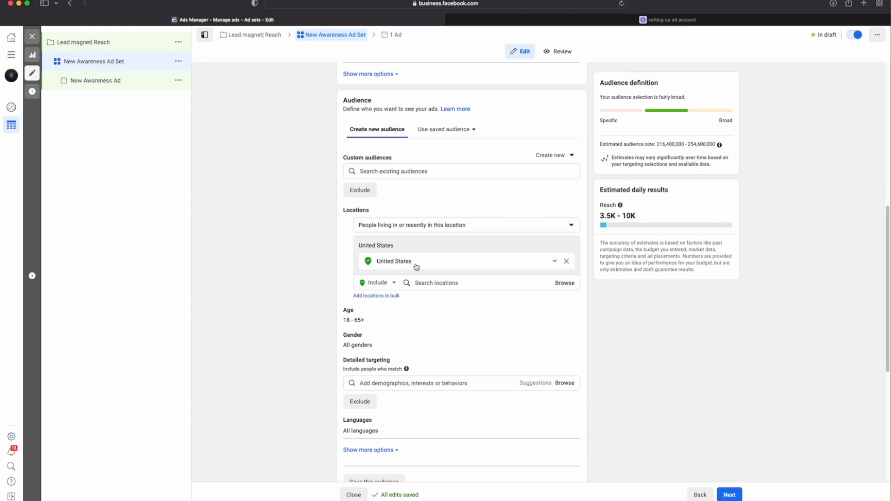
pyautogui.click(554, 262)
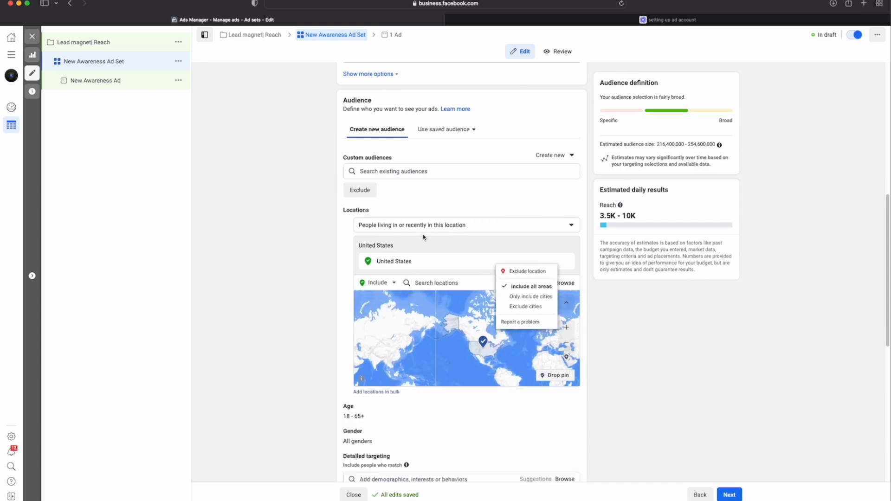
pyautogui.click(430, 283)
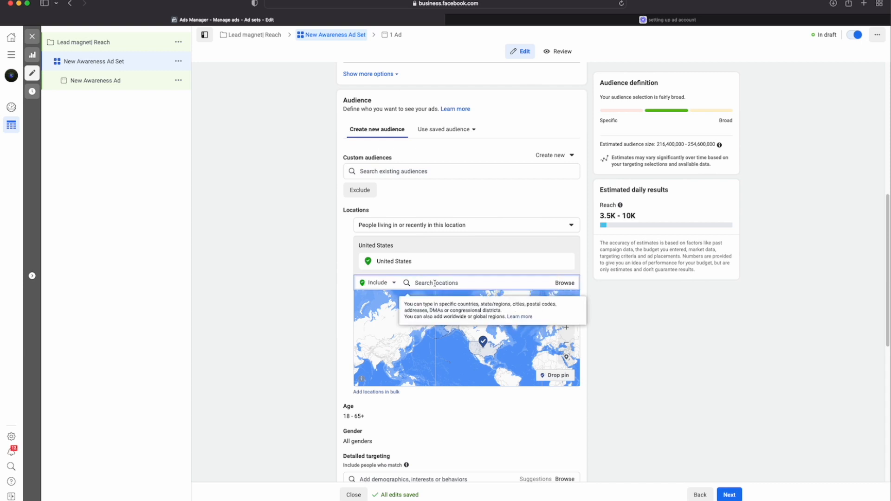
pyautogui.write('cana')
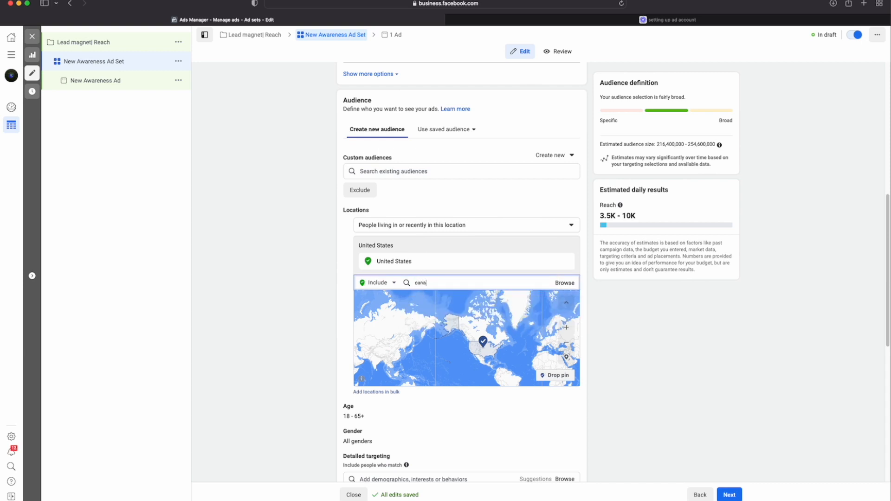
pyautogui.write('da')
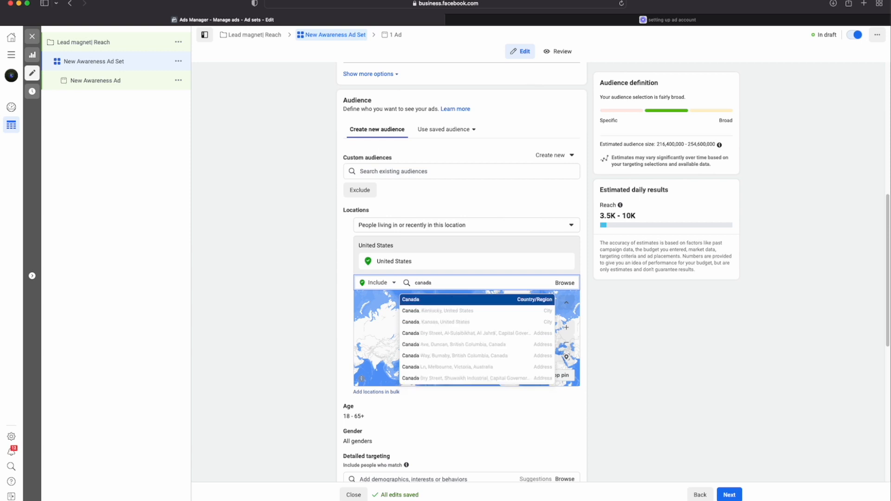
pyautogui.click(420, 300)
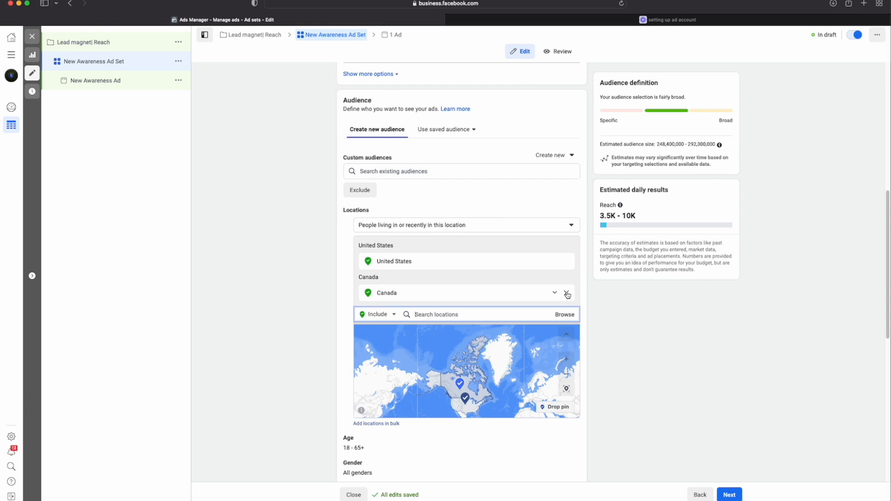
pyautogui.click(567, 294)
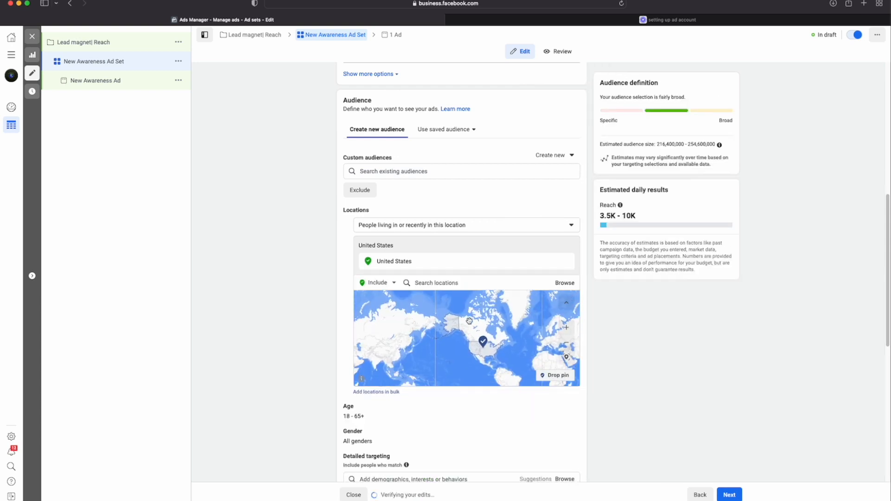
# - Open the audience's age range for editing, and add the Online advertising interest to its detailed targeting
pyautogui.scroll(-5, 554, 216)
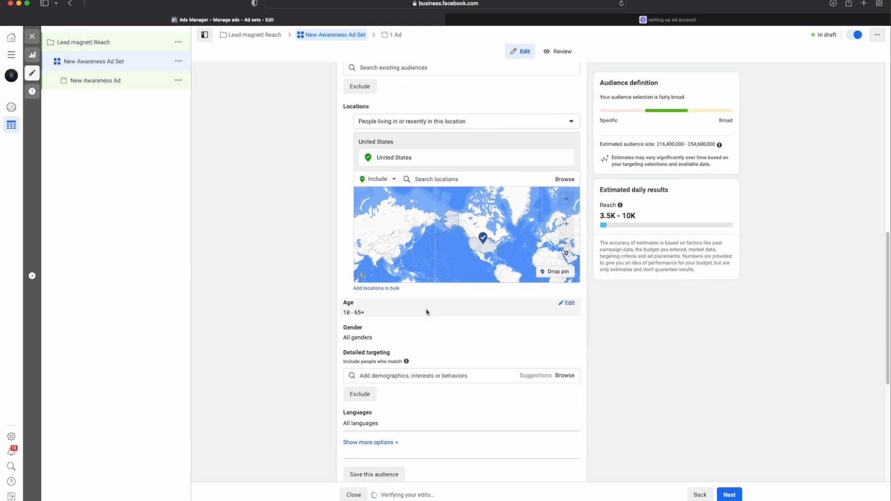
pyautogui.click(568, 309)
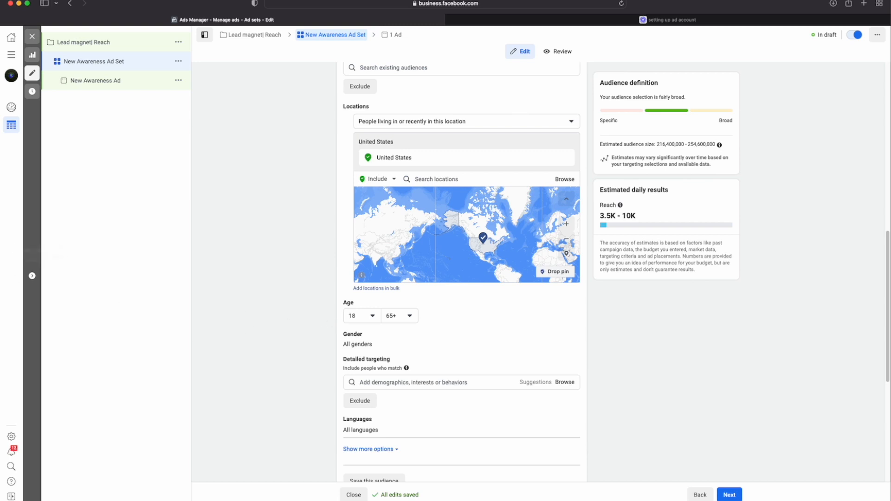
pyautogui.scroll(-1, 483, 344)
pyautogui.scroll(-2, 484, 343)
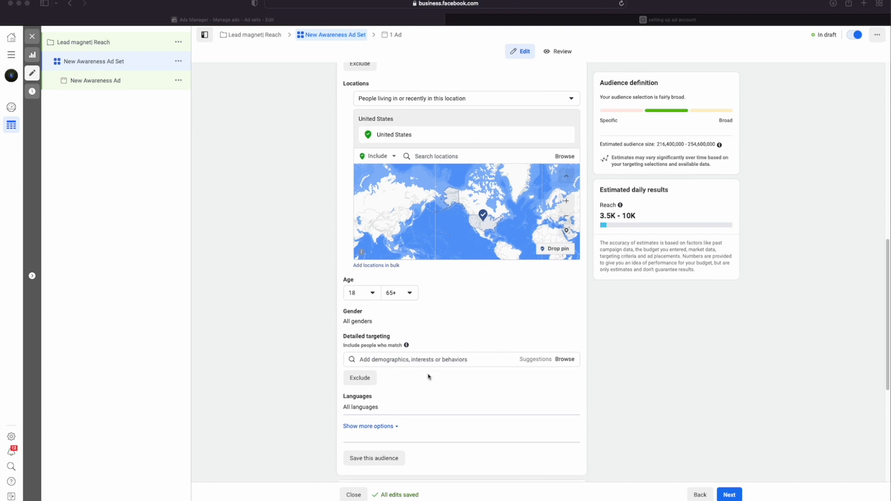
pyautogui.click(414, 361)
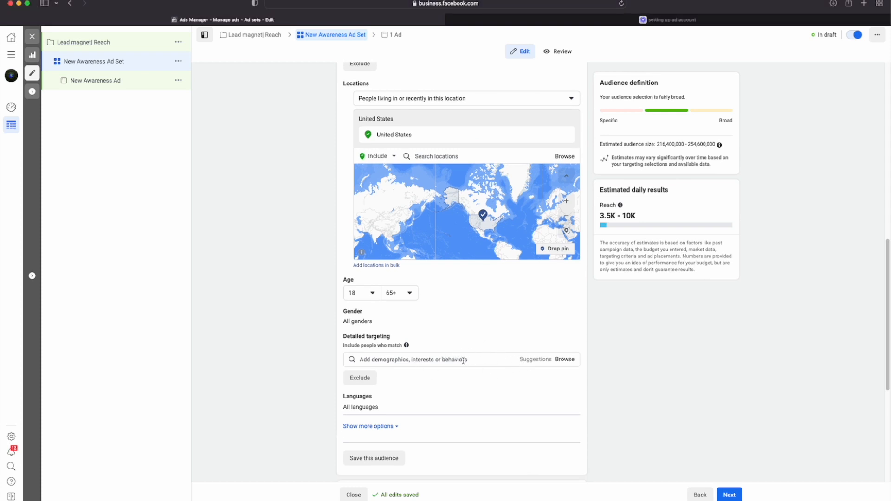
pyautogui.scroll(-1, 501, 344)
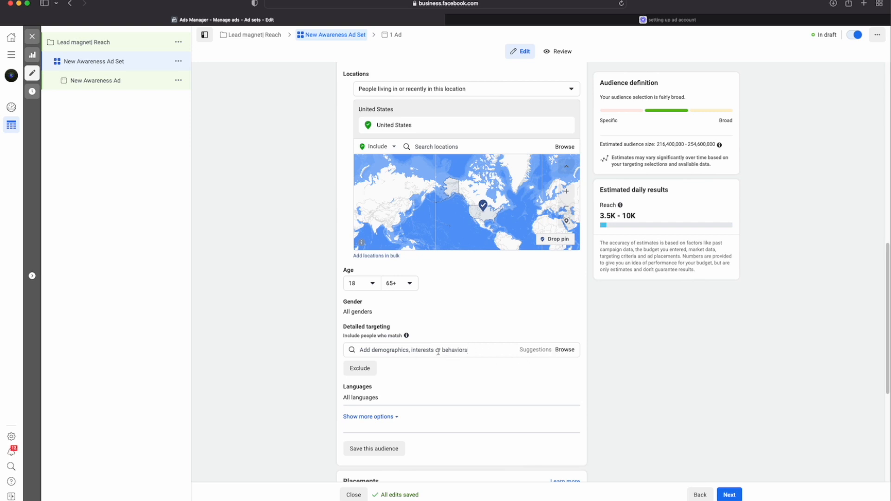
pyautogui.scroll(-1, 519, 323)
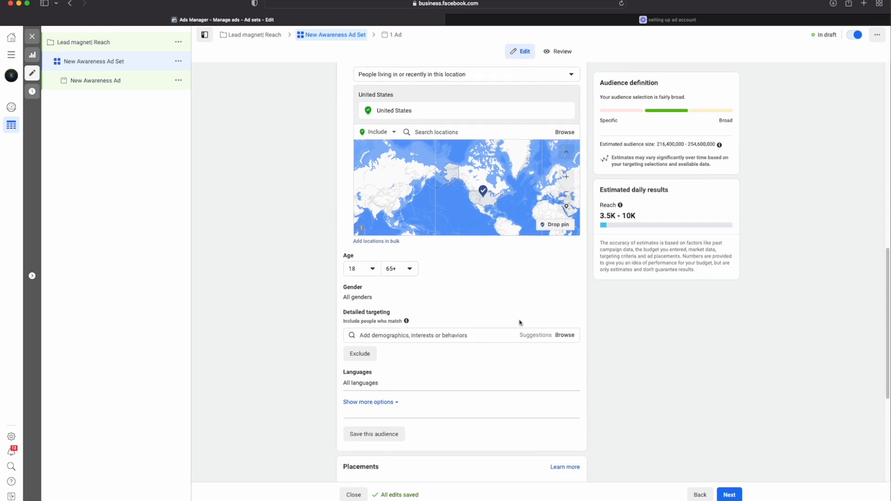
pyautogui.click(433, 334)
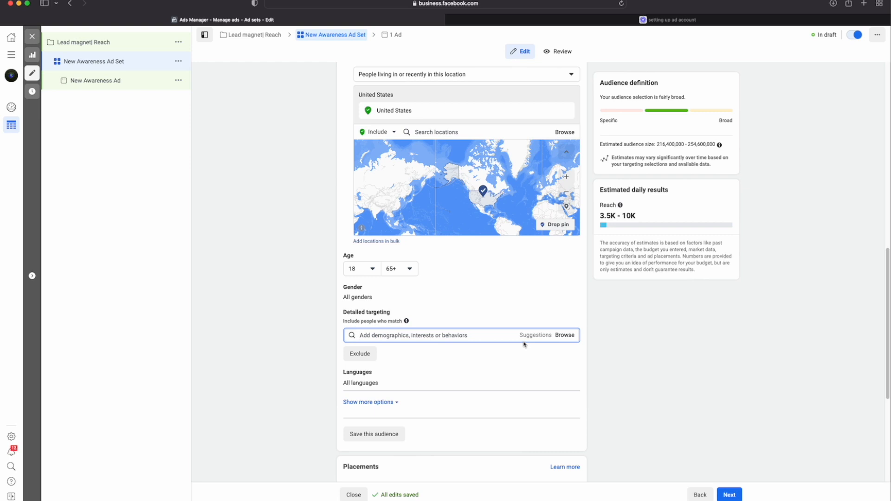
pyautogui.write('online')
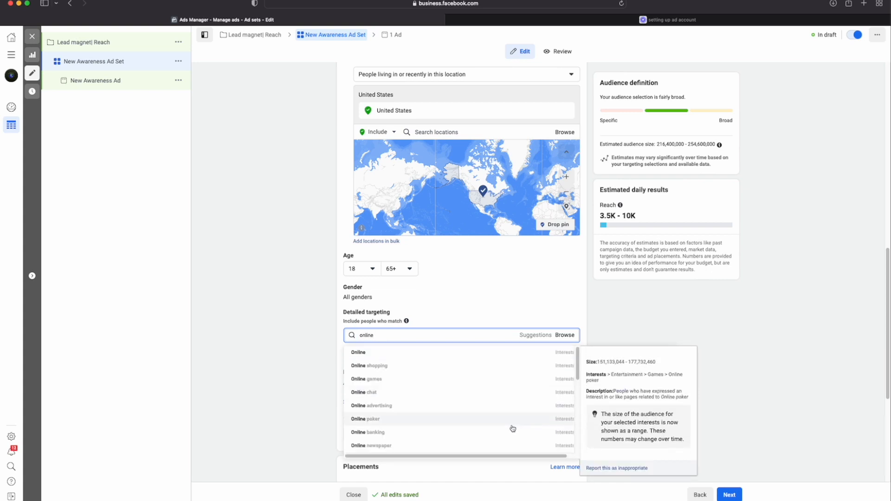
pyautogui.click(431, 409)
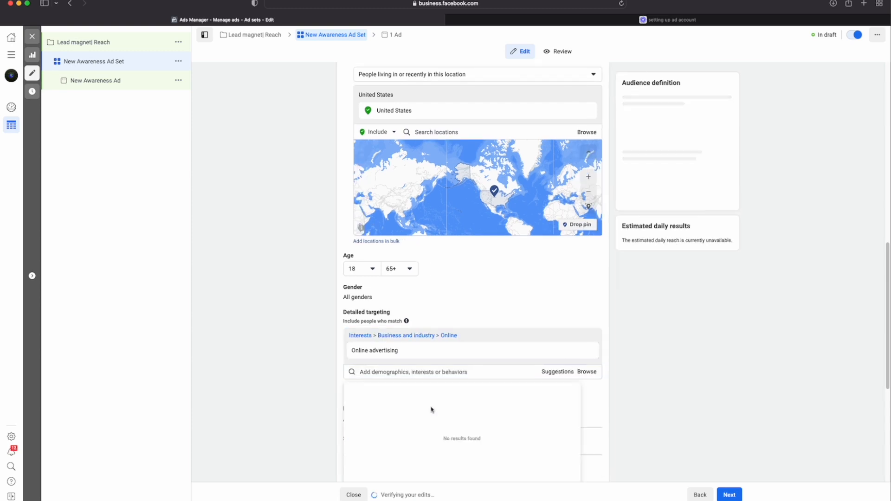
pyautogui.click(585, 314)
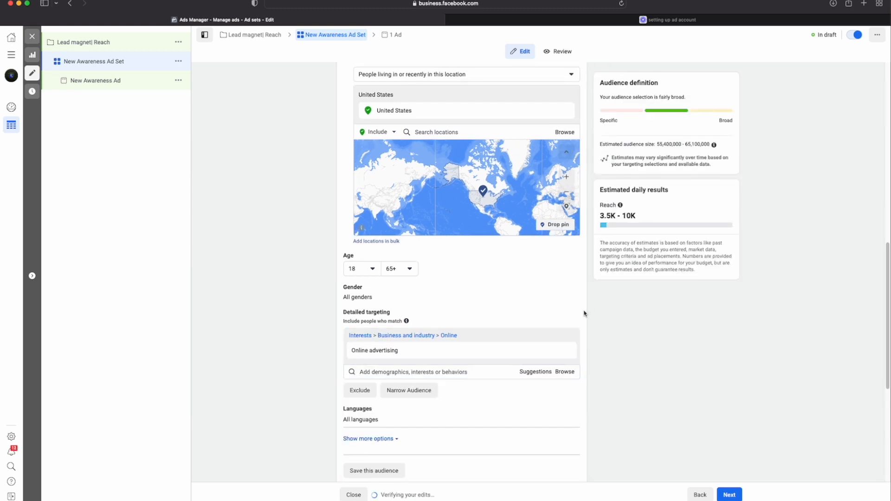
# - Add the Digital marketing and Shark Tank interests to the ad set's detailed targeting
pyautogui.scroll(-1, 573, 338)
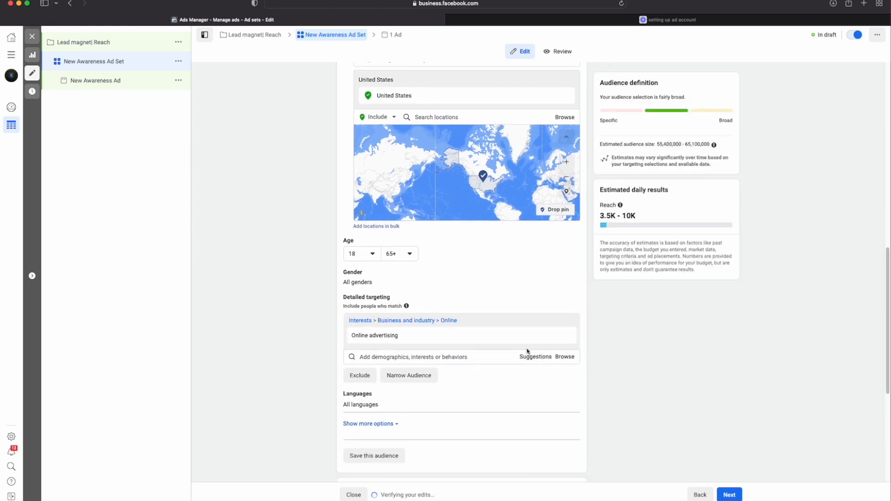
pyautogui.scroll(-3, 524, 351)
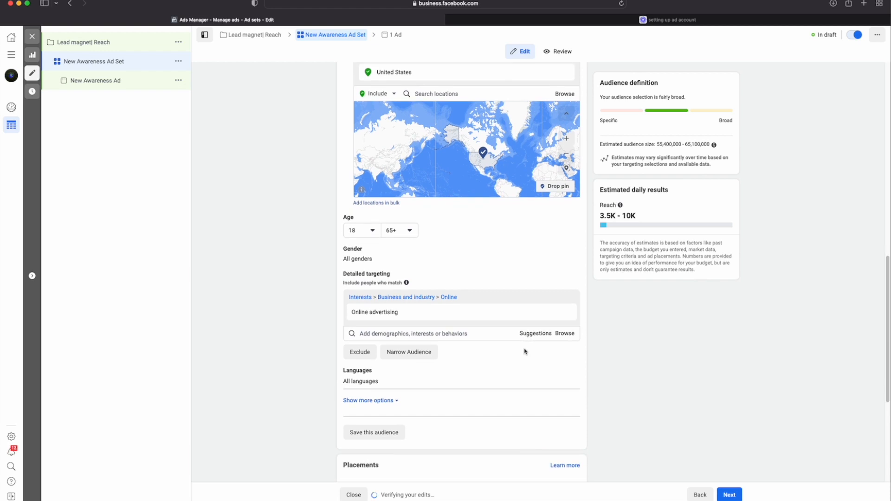
pyautogui.click(464, 332)
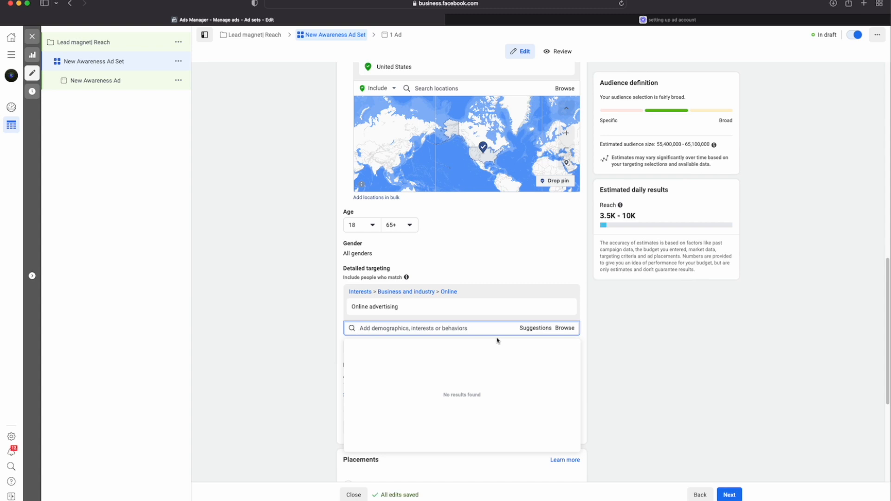
pyautogui.write('Dig')
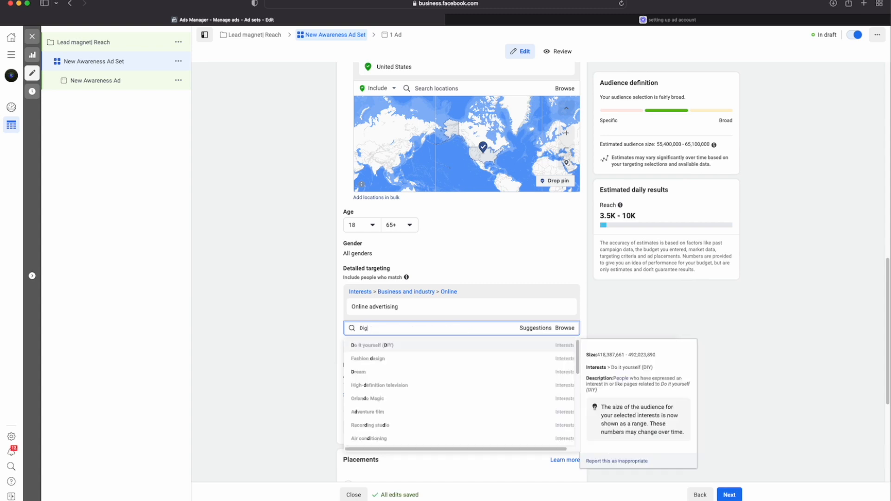
pyautogui.write('ital marketing')
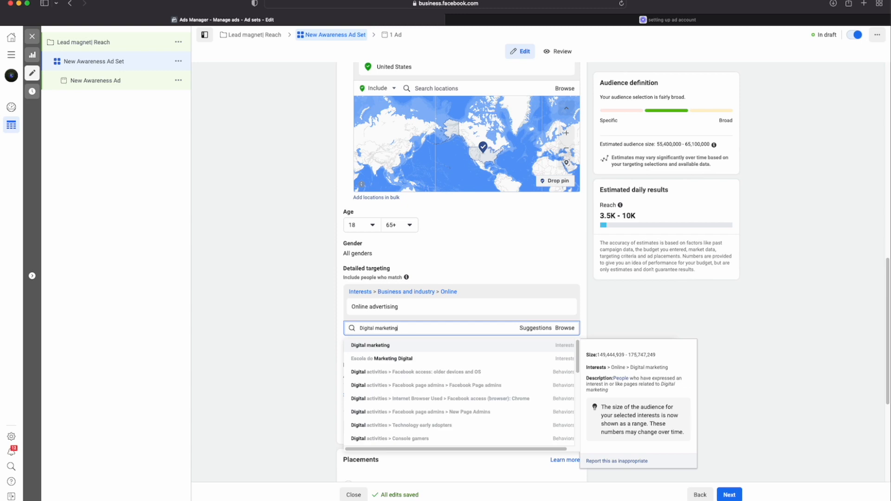
pyautogui.click(458, 348)
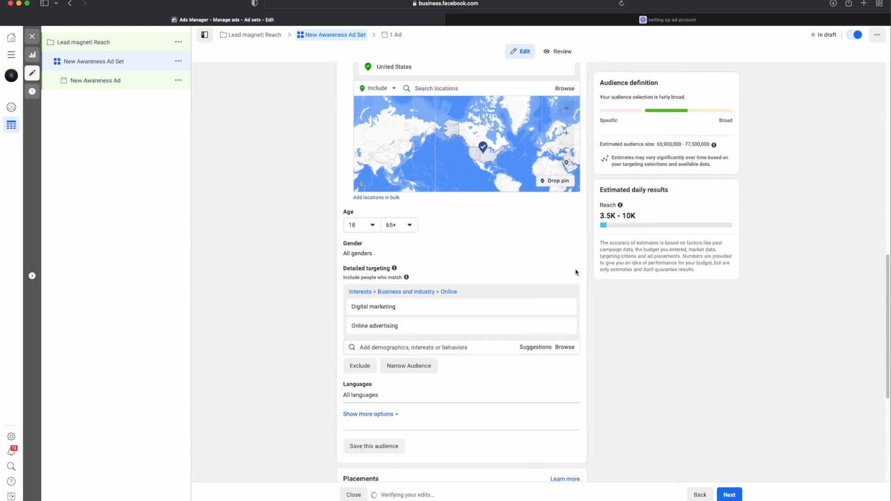
pyautogui.click(461, 347)
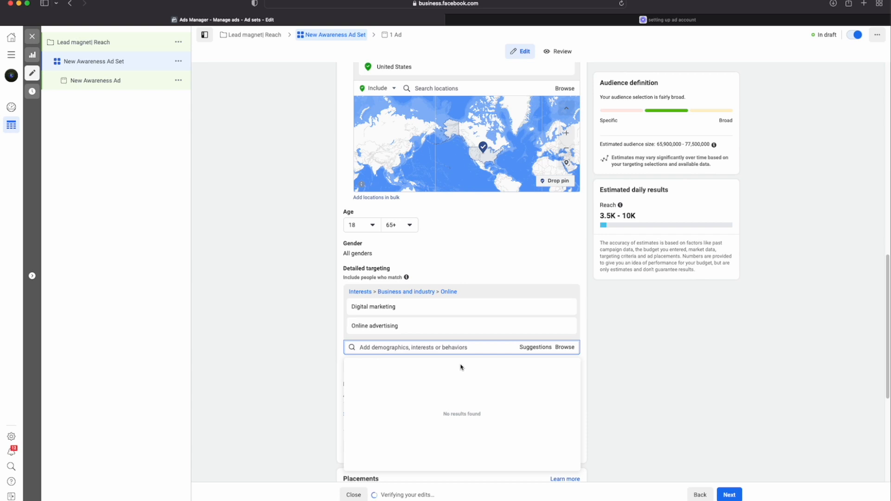
pyautogui.write('shark tana')
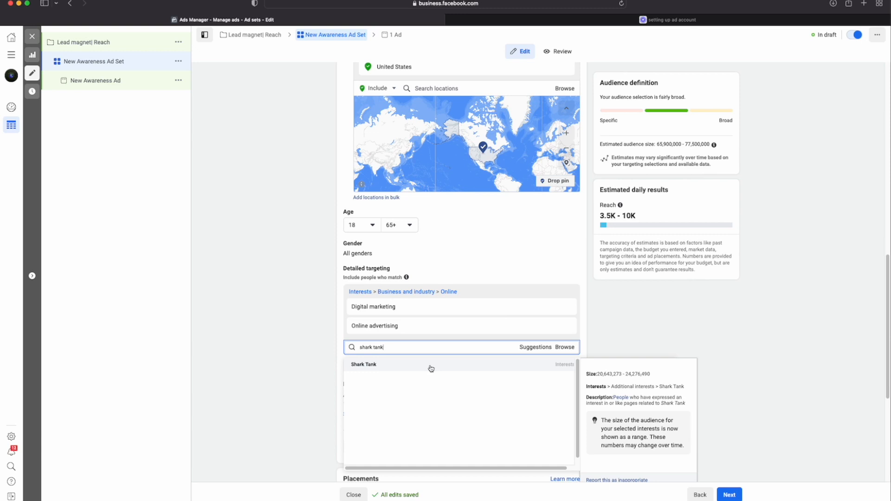
pyautogui.click(431, 369)
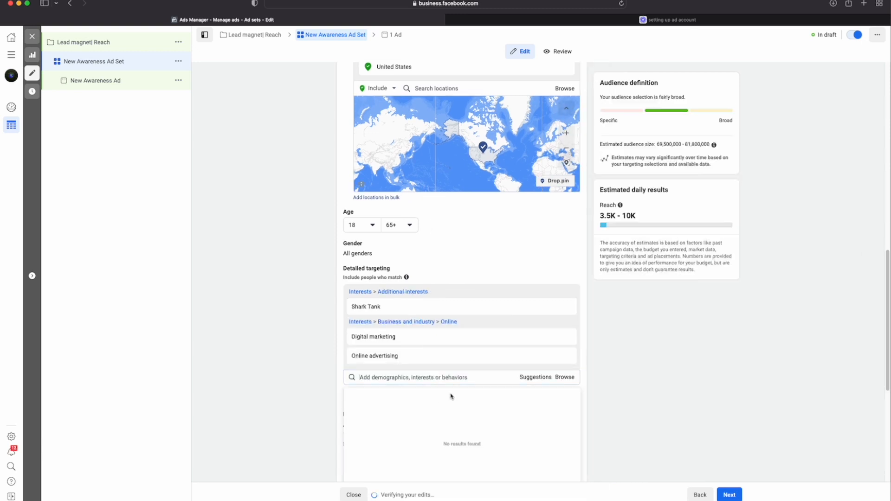
# - Remove the Shark Tank and Digital marketing interests from the detailed targeting, keeping only Online advertising
pyautogui.scroll(-1, 465, 333)
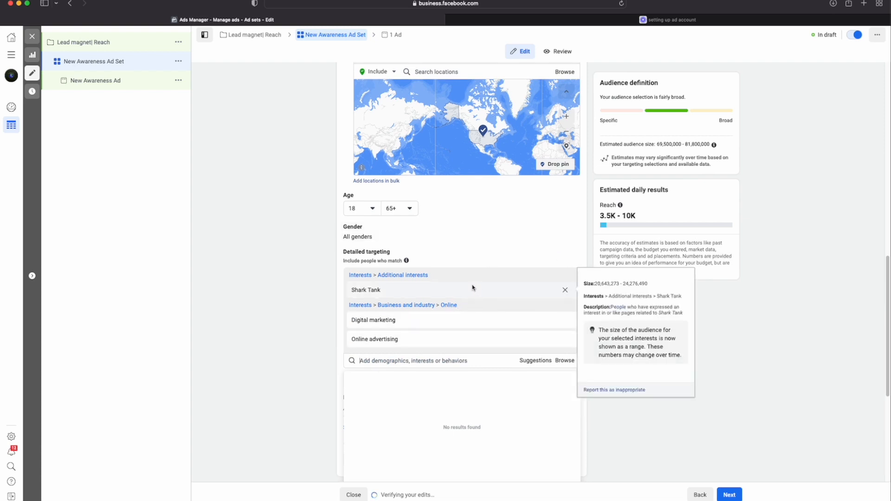
pyautogui.scroll(-1, 461, 341)
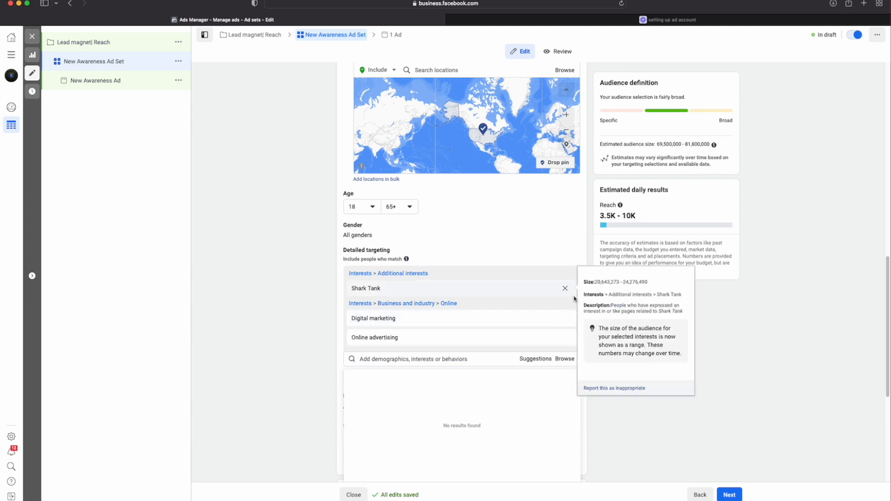
pyautogui.click(565, 288)
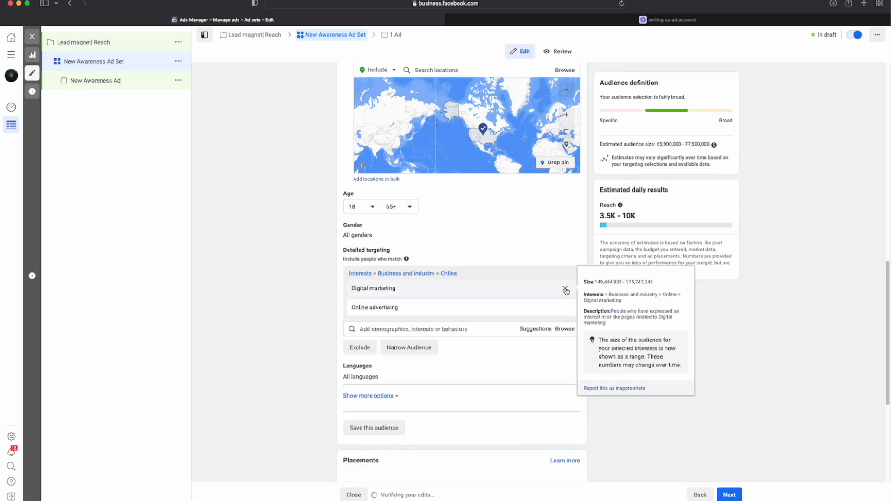
pyautogui.click(565, 289)
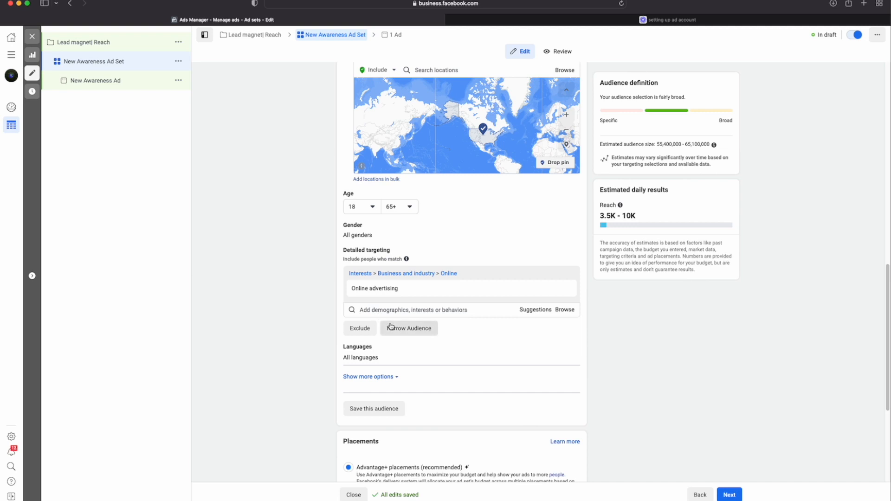
# - Examine the ad set's placement settings and the available goals for optimizing ad delivery
pyautogui.scroll(-1, 391, 326)
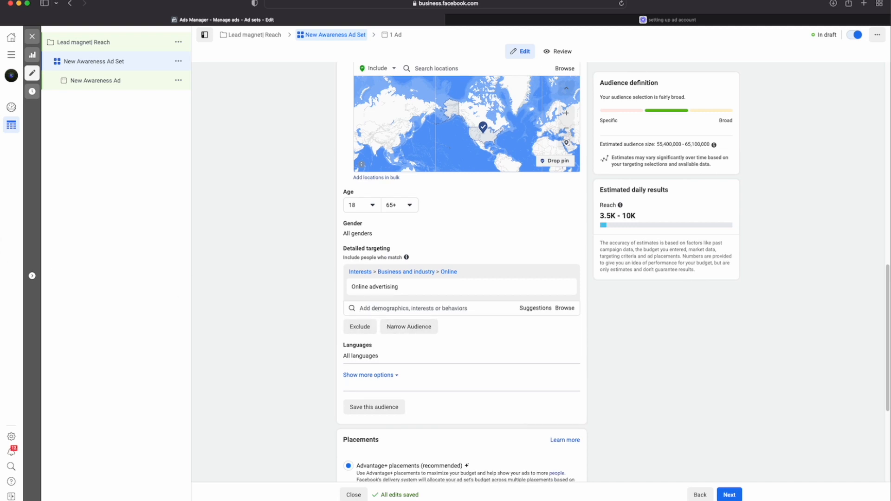
pyautogui.scroll(-5, 48, 250)
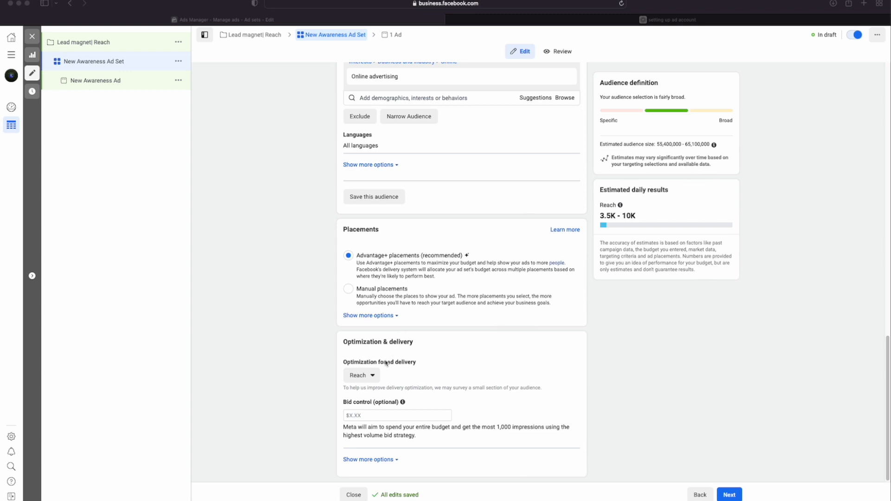
pyautogui.click(363, 378)
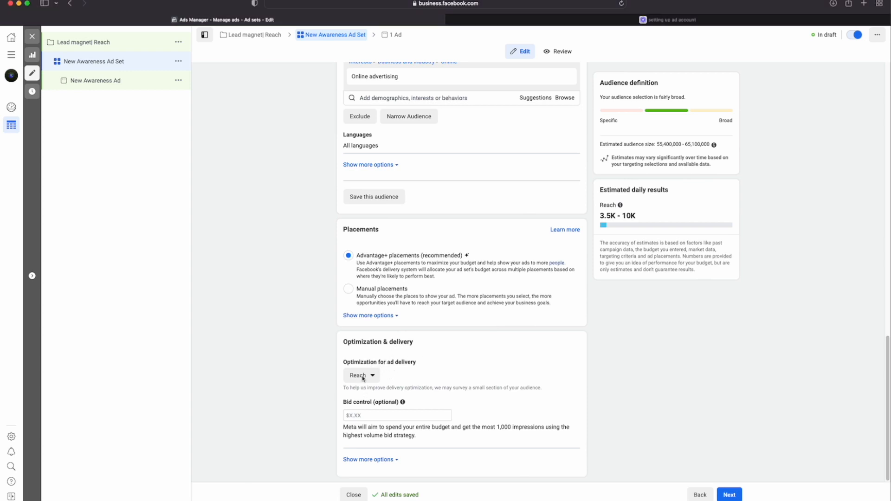
pyautogui.click(365, 378)
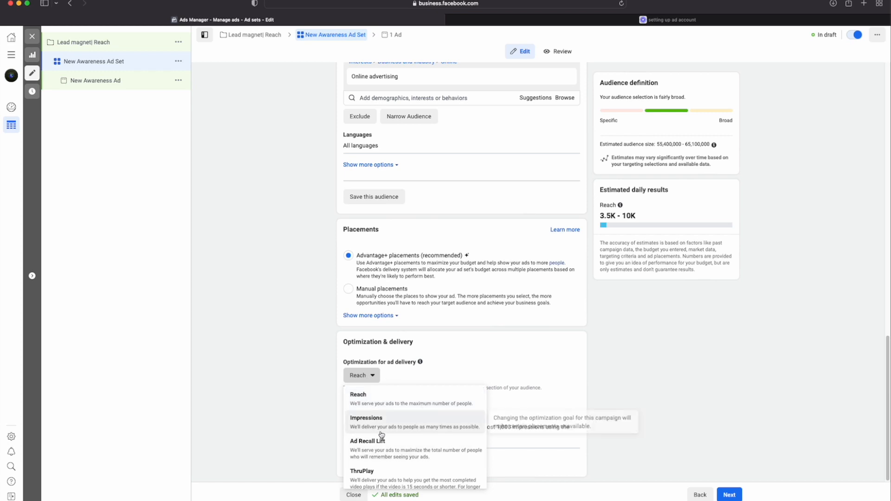
pyautogui.scroll(-1, 406, 457)
pyautogui.scroll(-2, 404, 458)
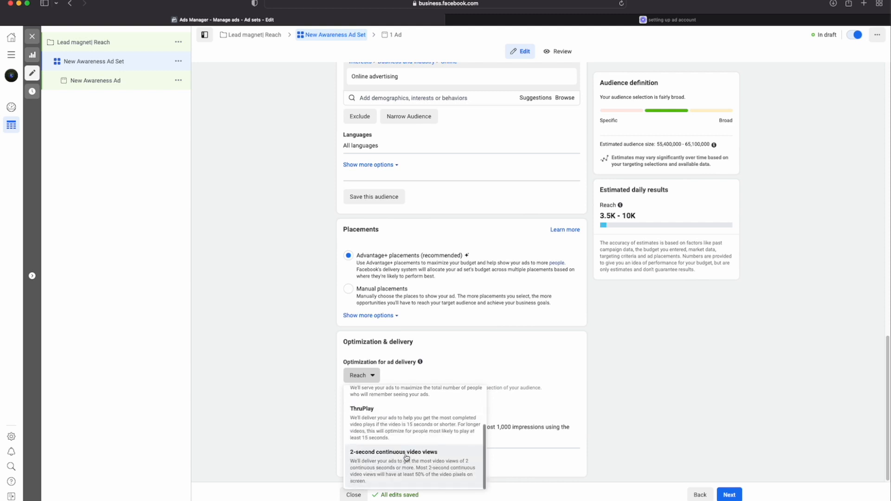
pyautogui.scroll(1, 465, 436)
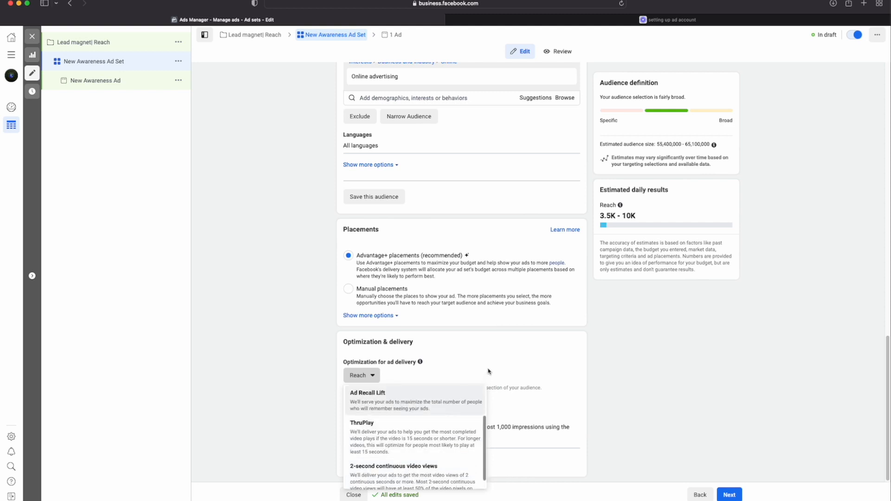
pyautogui.click(488, 371)
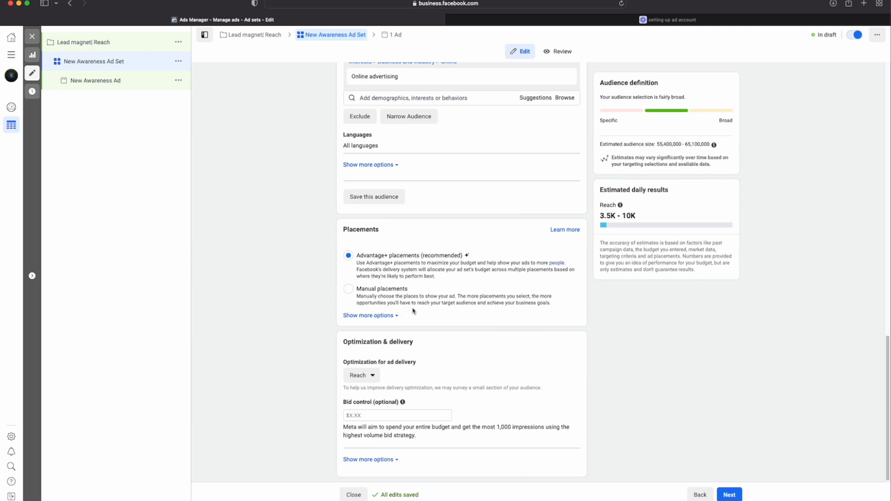
# - Rename the ad set as "Online Advertising"
pyautogui.click(729, 494)
pyautogui.scroll(3, 395, 242)
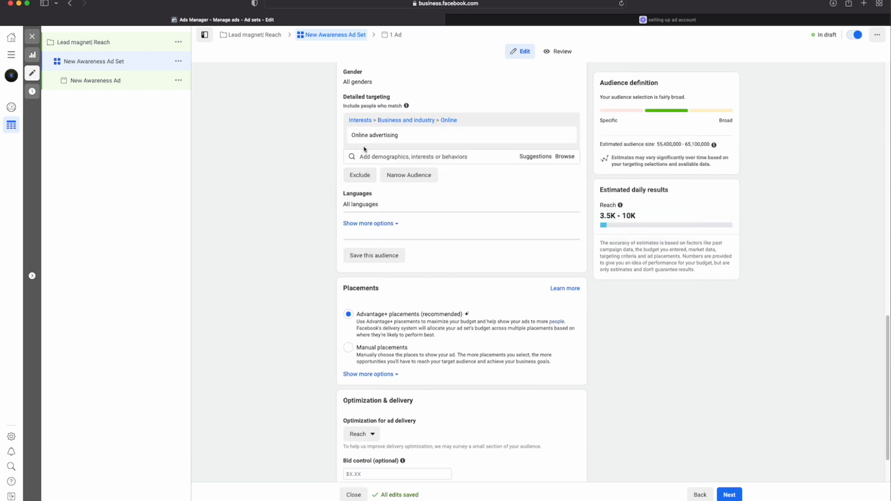
pyautogui.scroll(10, 364, 149)
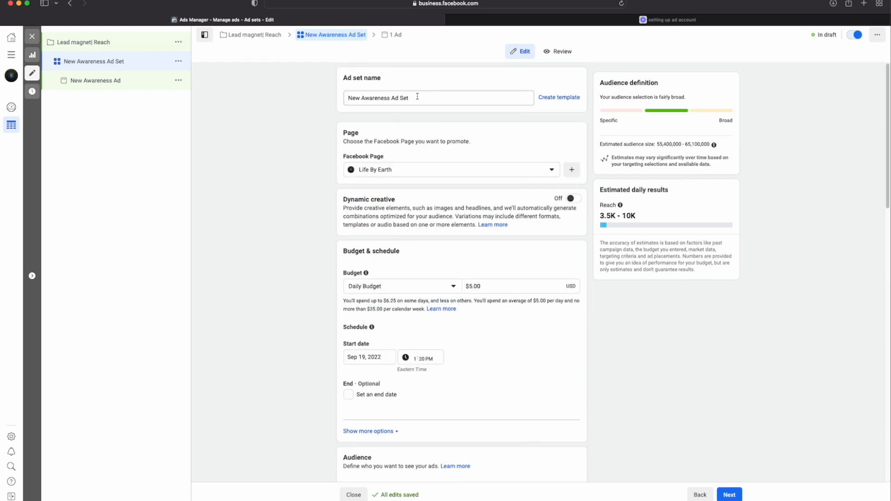
pyautogui.moveTo(417, 96); pyautogui.dragTo(324, 89)
pyautogui.press('BackSpace')
pyautogui.write('Online Advertising')
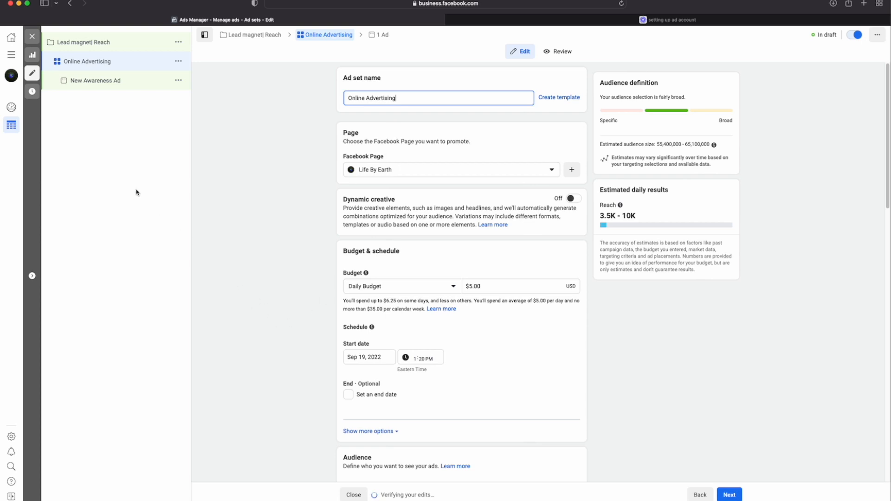
# - Open the ad inside the Online Advertising ad set and rename it as "Video ad 1"
pyautogui.click(96, 84)
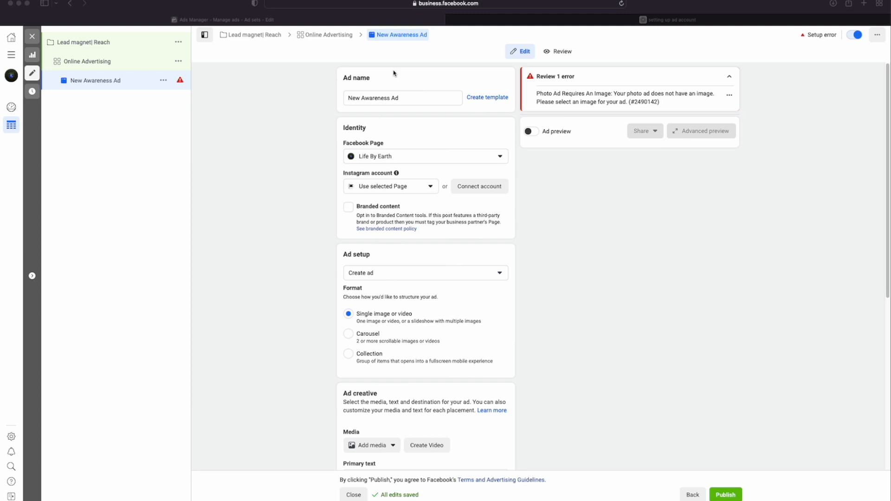
pyautogui.click(403, 97)
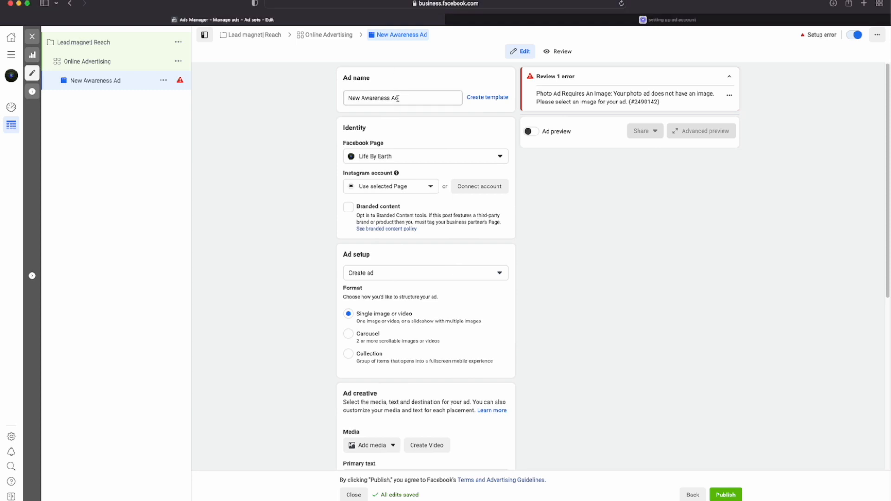
pyautogui.moveTo(401, 98); pyautogui.dragTo(339, 98)
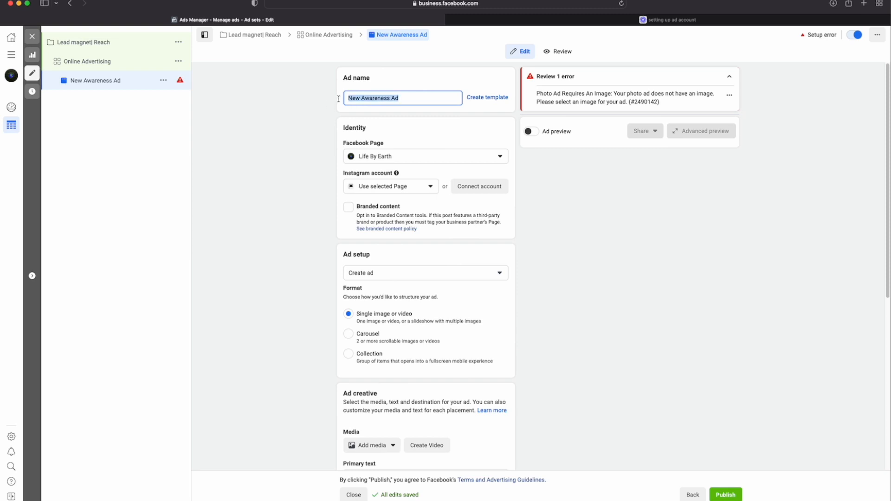
pyautogui.press('BackSpace')
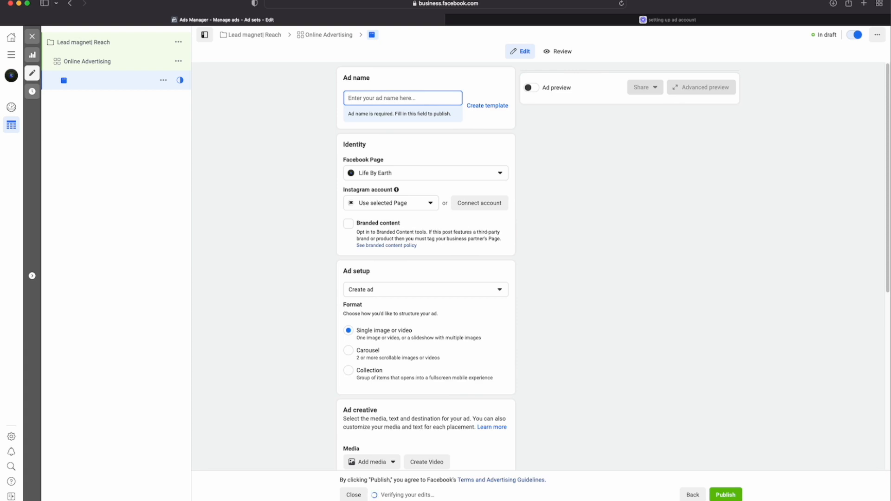
pyautogui.write('Video ad 1')
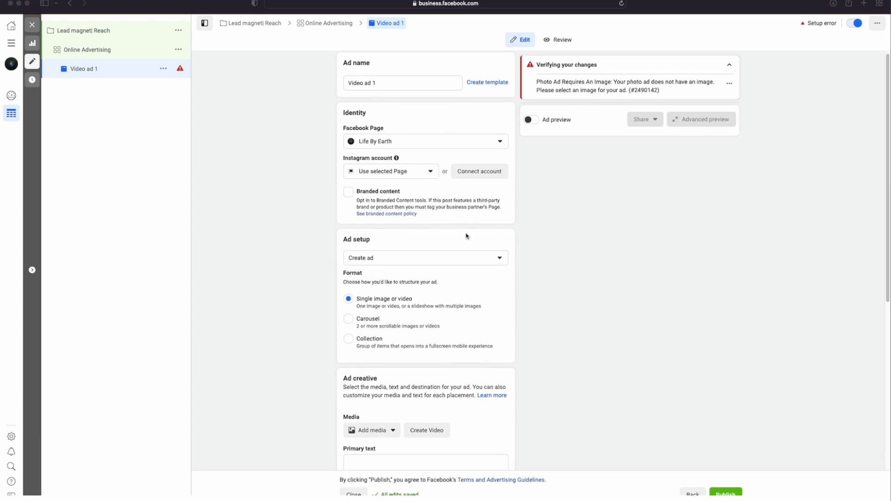
# - Examine the ad's identity settings, the ad setup choices, the format options and the ad creative section
pyautogui.scroll(-1, 466, 236)
pyautogui.scroll(-1, 371, 215)
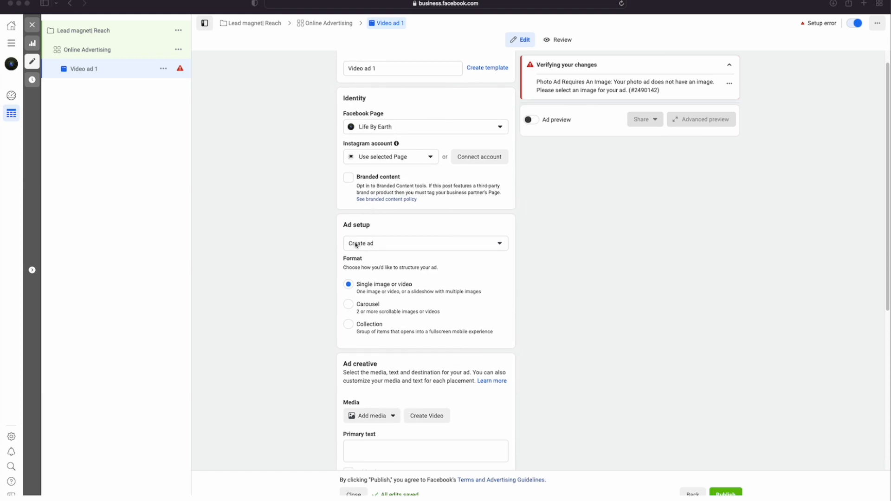
pyautogui.scroll(-1, 396, 231)
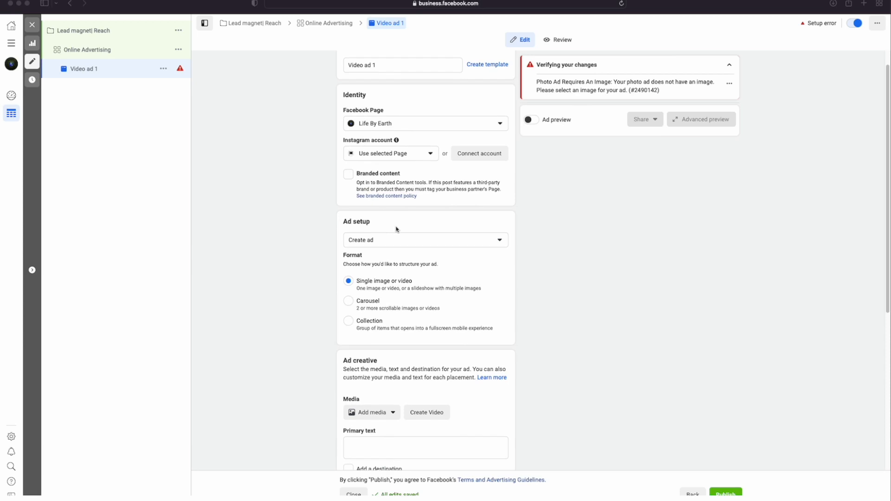
pyautogui.click(392, 240)
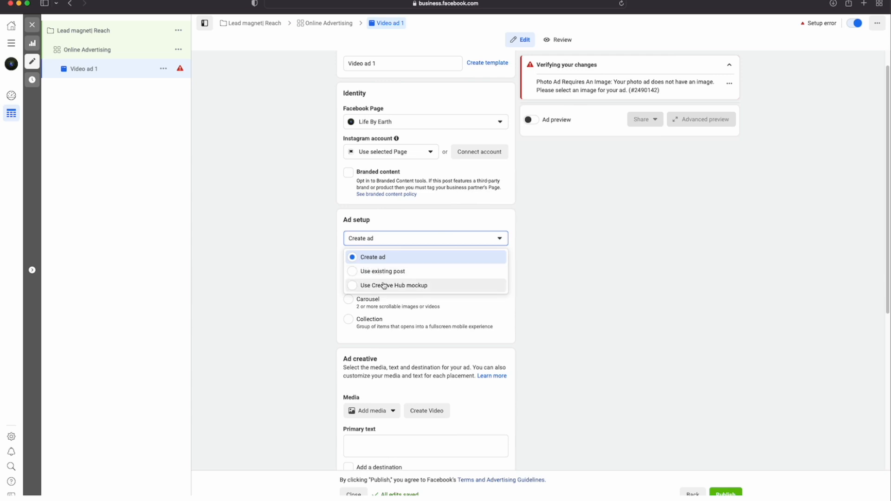
pyautogui.click(306, 261)
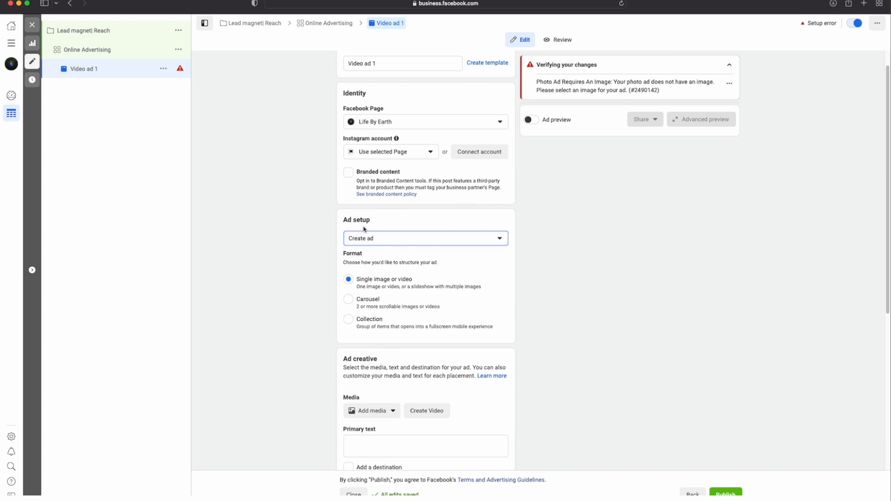
pyautogui.scroll(-1, 364, 228)
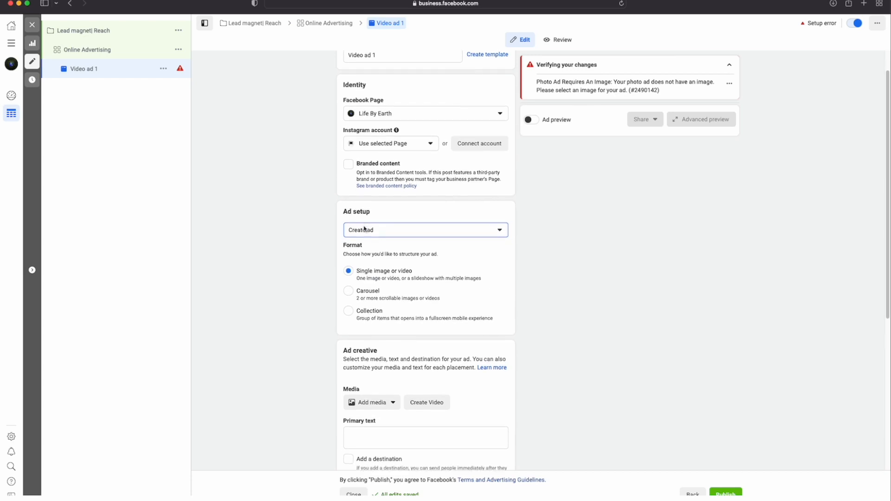
pyautogui.scroll(-2, 409, 283)
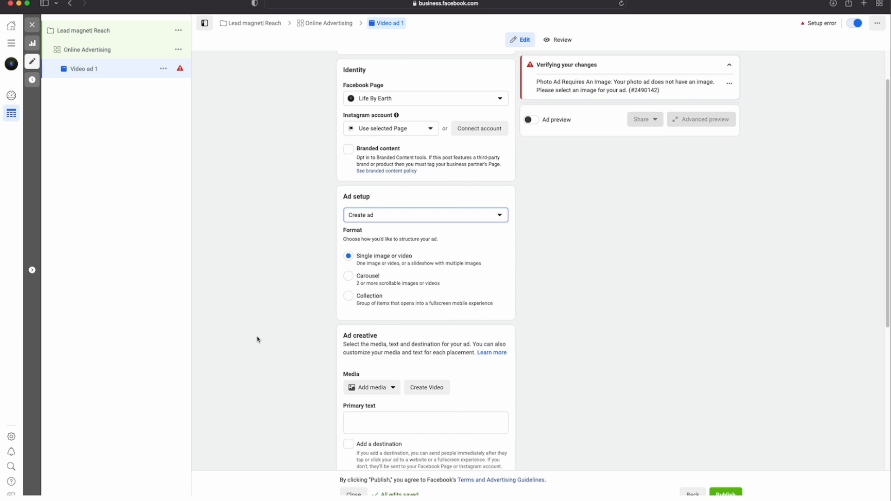
pyautogui.scroll(-4, 392, 278)
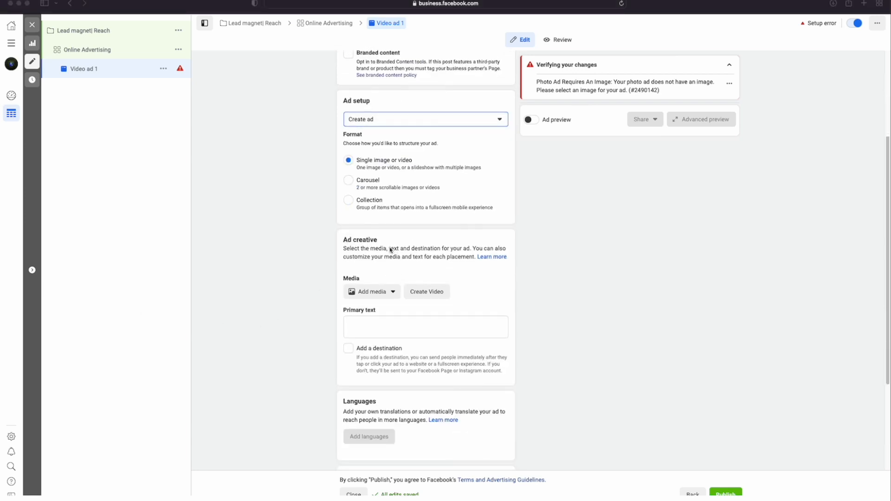
# - Open the choices for adding media to the ad creative of Video ad 1
pyautogui.scroll(-1, 430, 290)
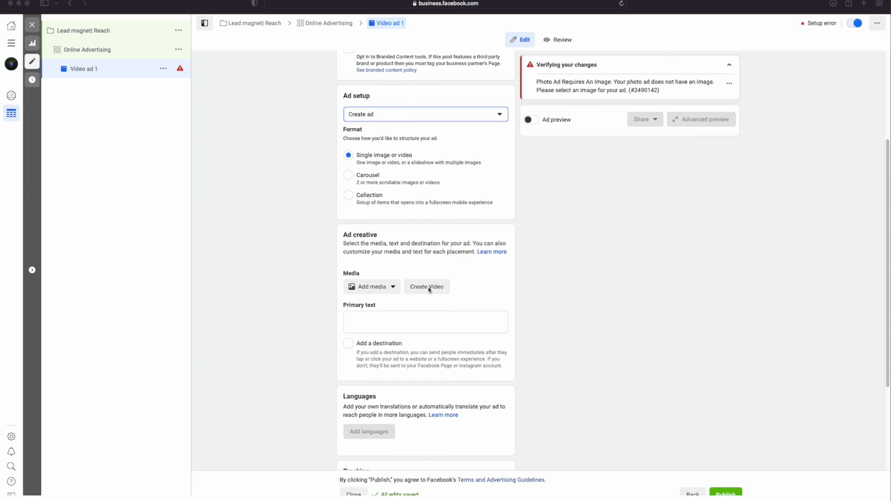
pyautogui.scroll(-1, 404, 259)
pyautogui.click(378, 281)
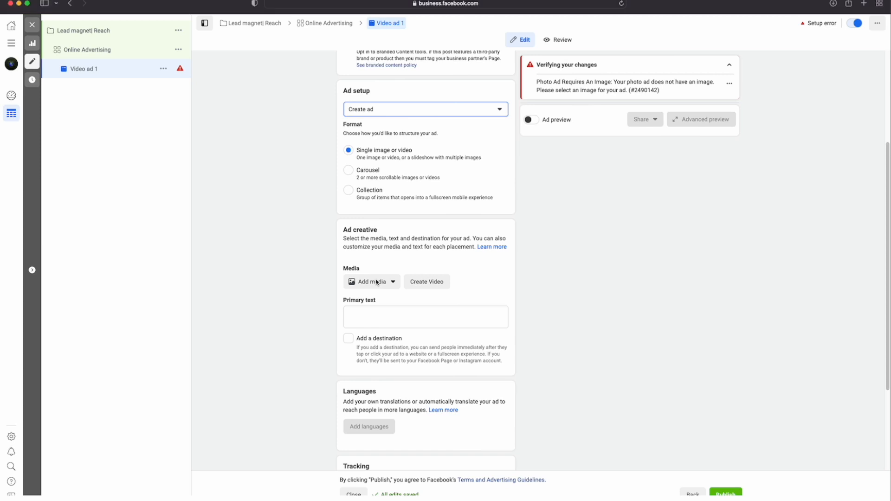
pyautogui.click(378, 282)
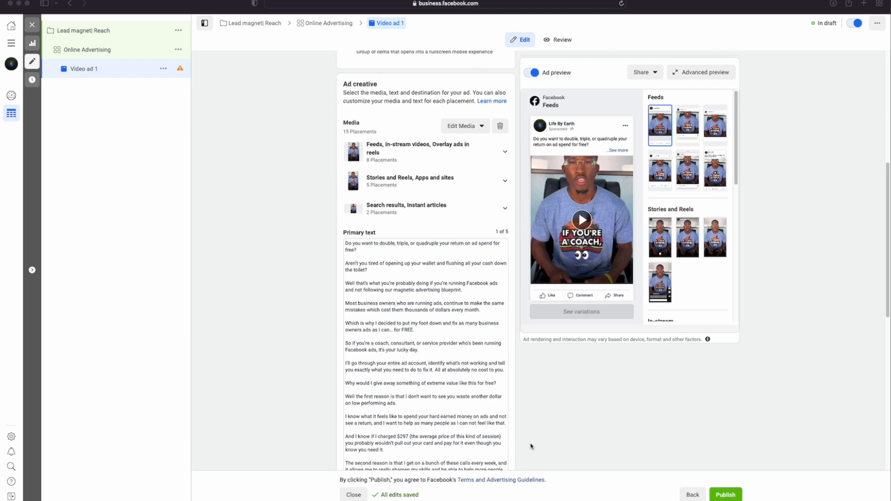
# - Play the video in the Facebook Feeds ad preview and lower the computer's sound volume
pyautogui.click(583, 222)
pyautogui.click(582, 220)
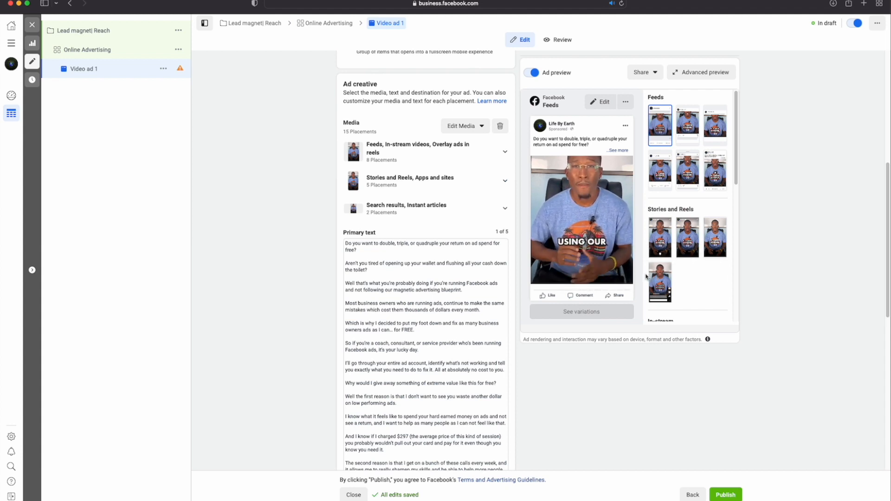
pyautogui.press('XF86AudioLowerVolume')
pyautogui.press('XF86AudioLowerVolume')
pyautogui.press('XF86AudioLowerVolume')
pyautogui.press('XF86AudioLowerVolume')
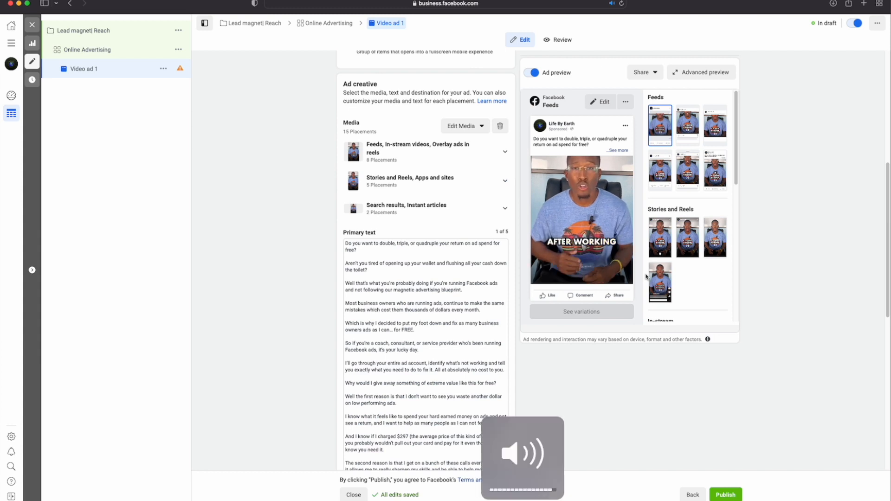
pyautogui.press('XF86AudioLowerVolume')
pyautogui.press('XF86AudioLowerVolume')
pyautogui.press('XF86AudioLowerVolume')
pyautogui.press('XF86AudioLowerVolume')
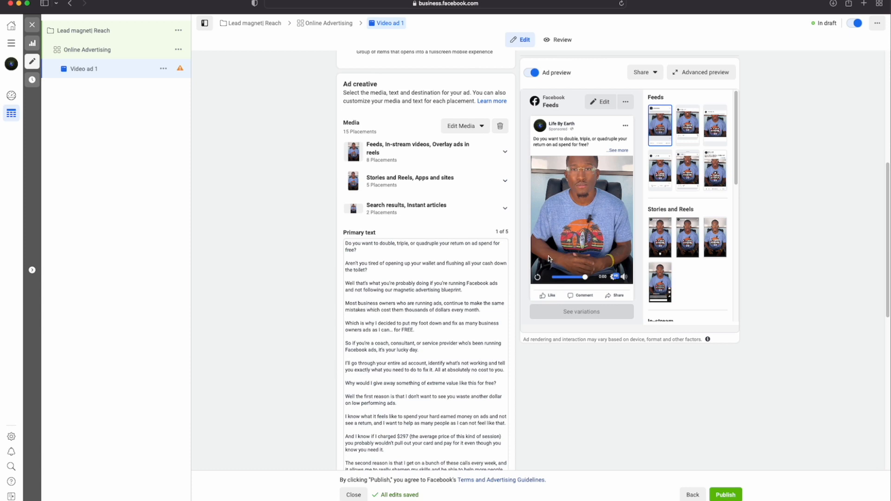
# - Replay the preview video from near its beginning, skim its opening part, and pause it
pyautogui.click(554, 277)
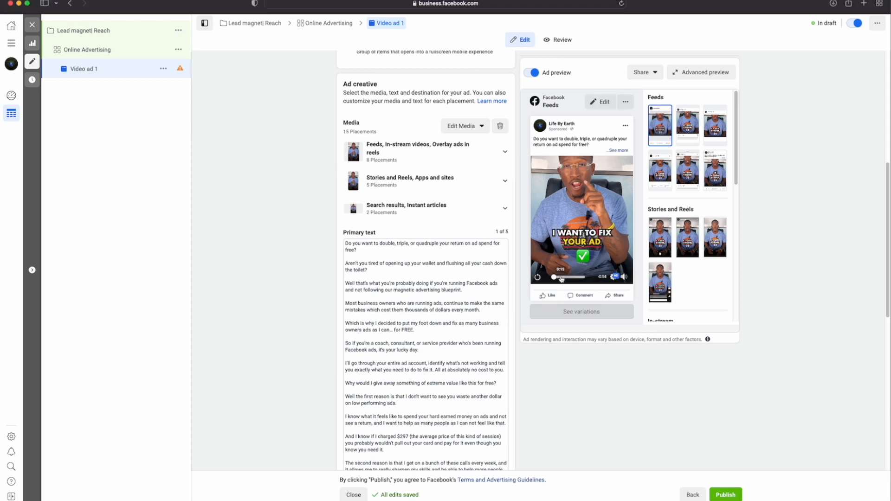
pyautogui.click(561, 278)
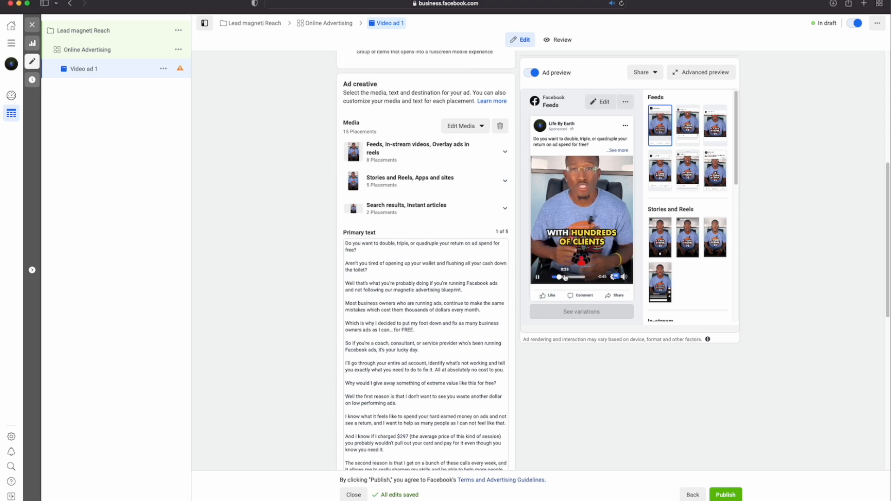
pyautogui.click(558, 277)
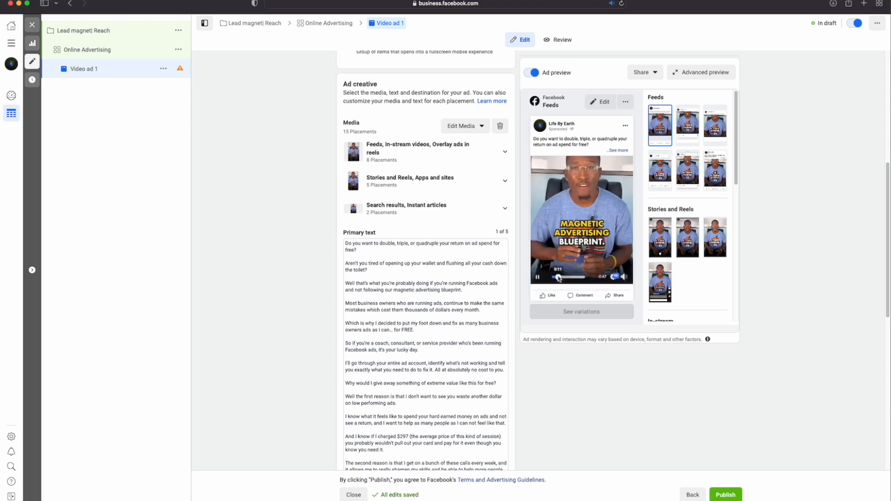
pyautogui.click(558, 277)
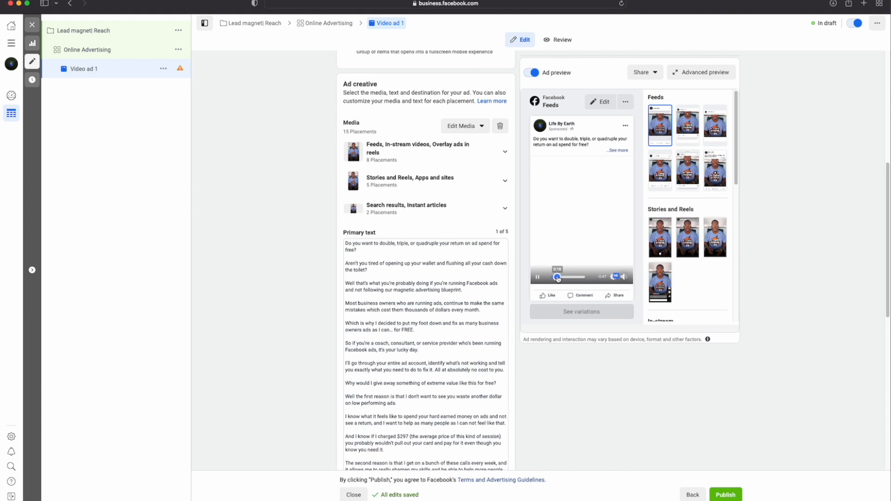
pyautogui.click(554, 277)
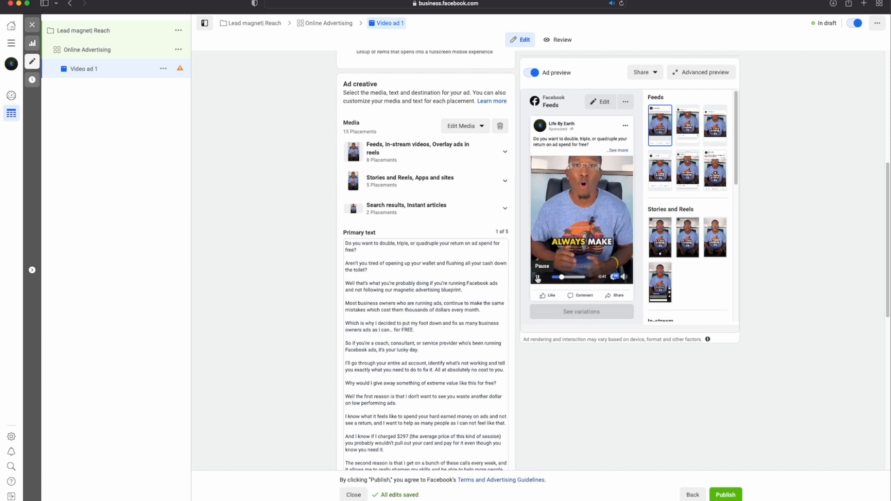
pyautogui.click(538, 277)
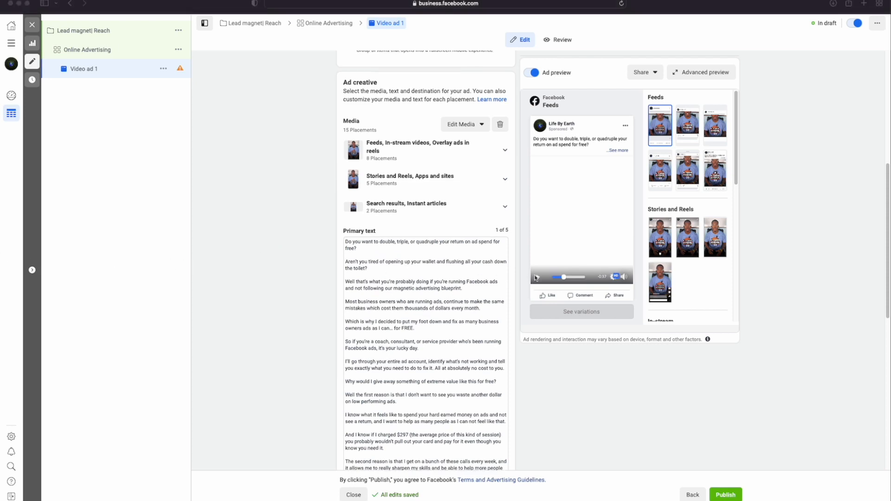
# - Resume the preview video, skip ahead to the closing part at about 0:41, and pause it
pyautogui.click(537, 278)
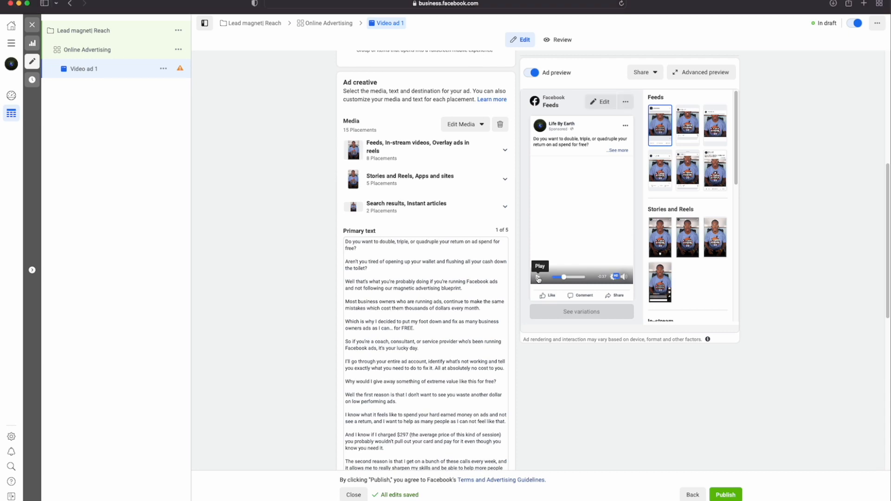
pyautogui.click(538, 279)
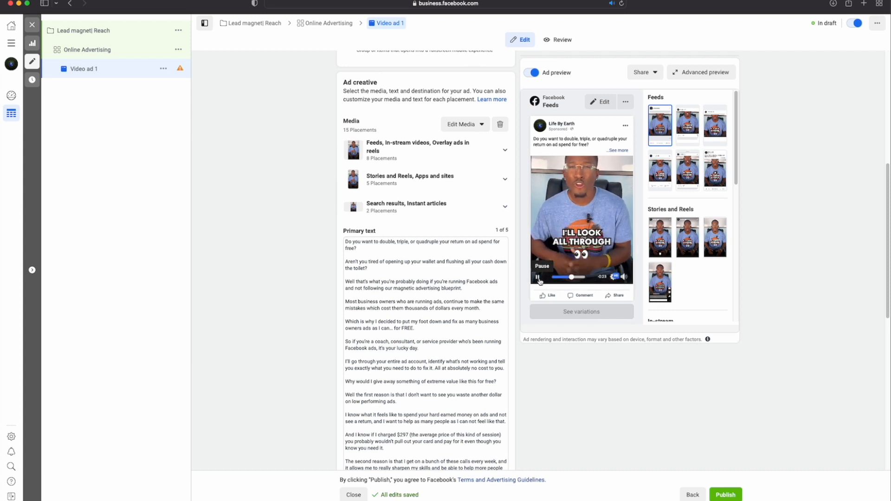
pyautogui.click(538, 280)
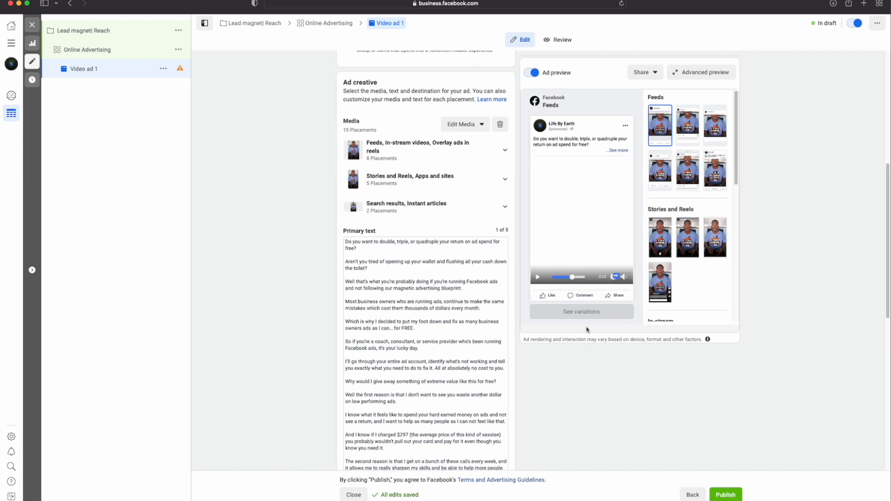
pyautogui.click(580, 277)
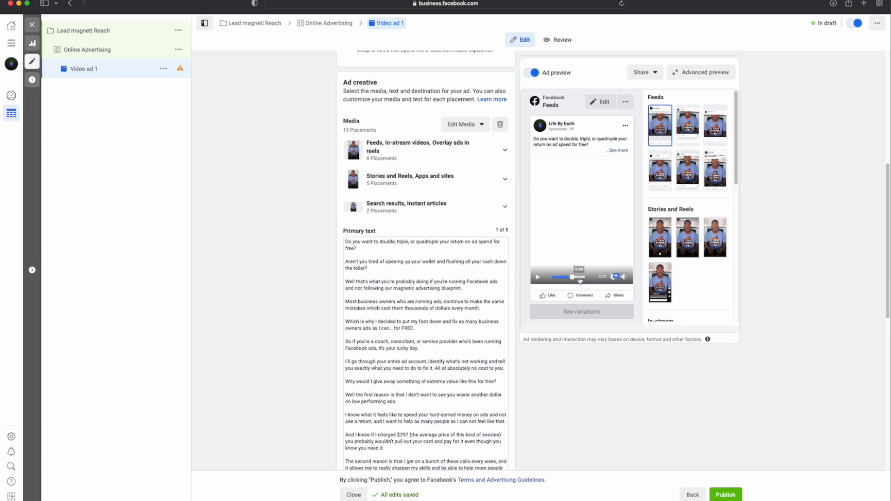
pyautogui.click(538, 278)
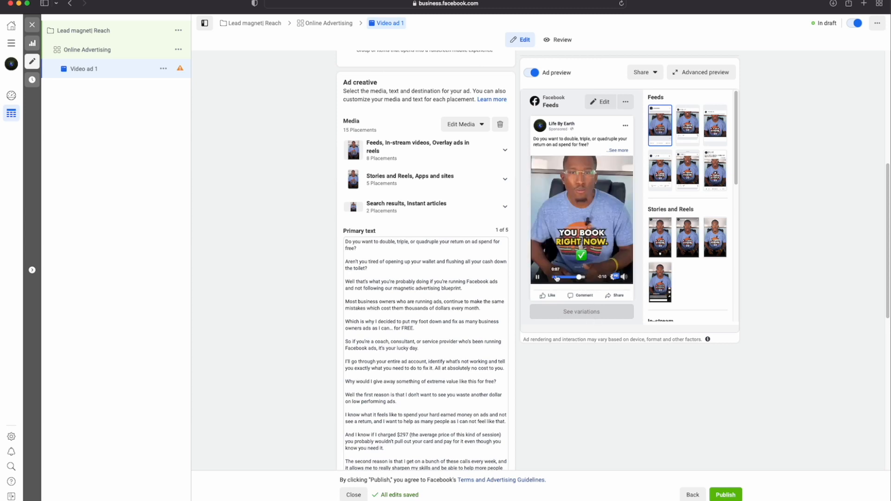
pyautogui.click(575, 277)
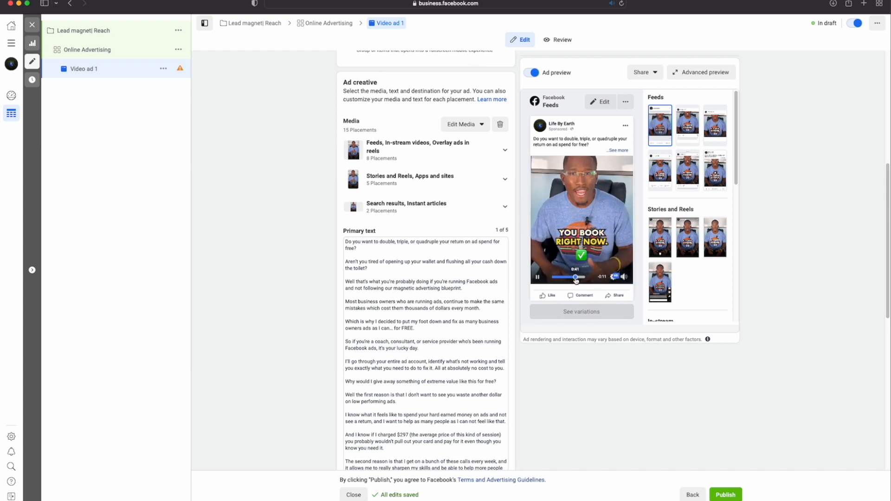
pyautogui.click(575, 277)
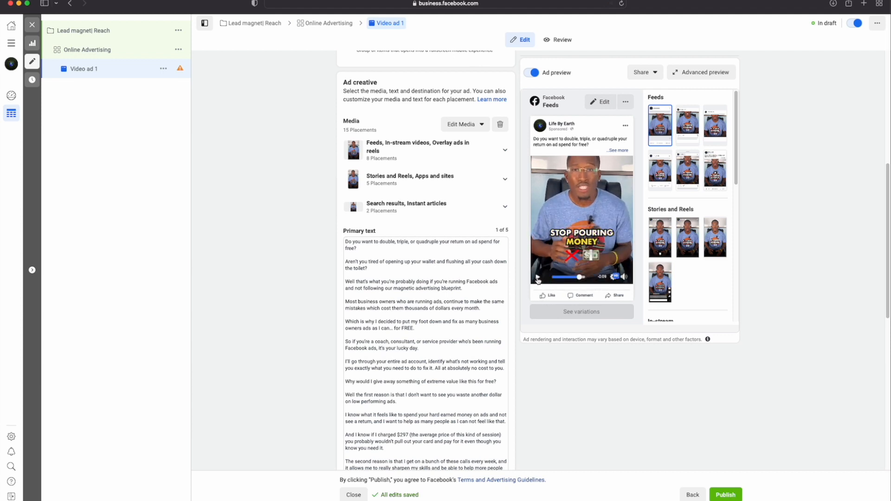
pyautogui.click(538, 279)
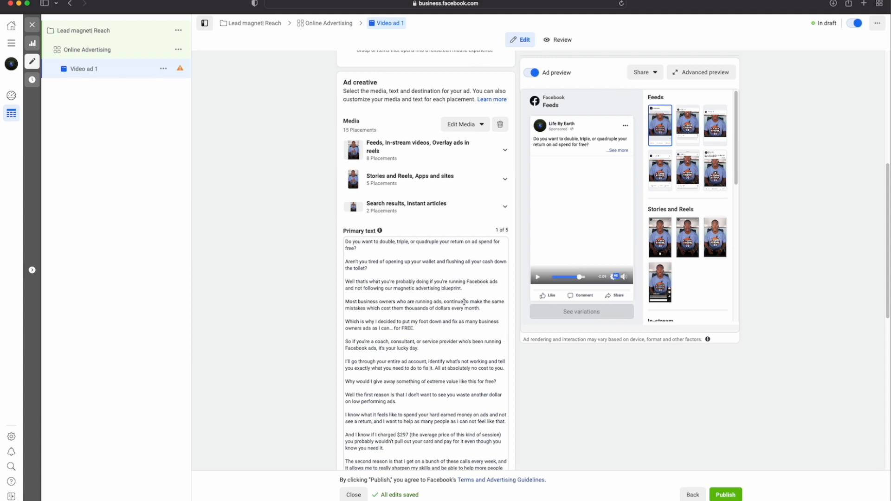
# - Review the ad's media placement groups and preview the ad in Instagram Feed, Instagram Stories, Instagram Reels and Facebook in-stream videos
pyautogui.moveTo(551, 233)
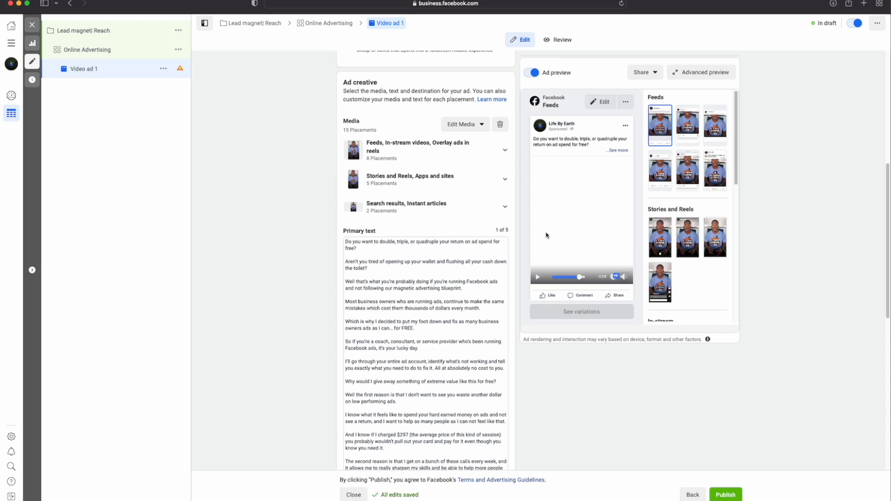
pyautogui.scroll(-2, 469, 209)
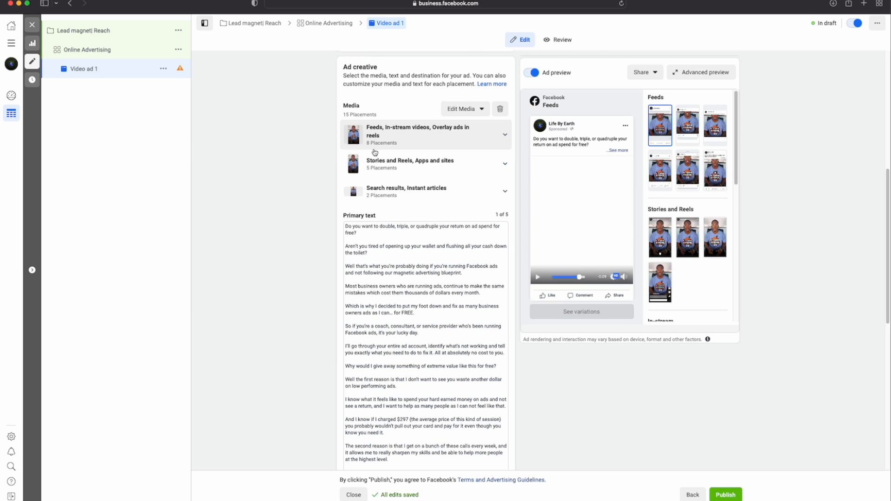
pyautogui.scroll(-1, 375, 167)
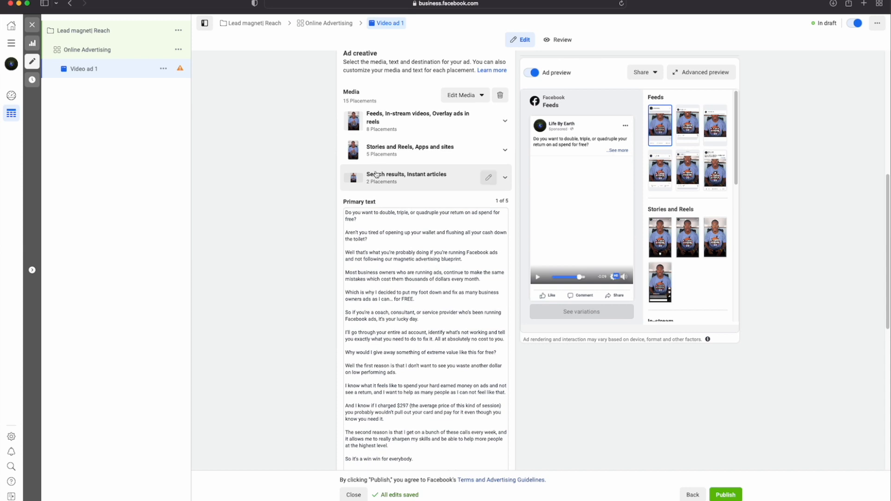
pyautogui.scroll(-1, 375, 173)
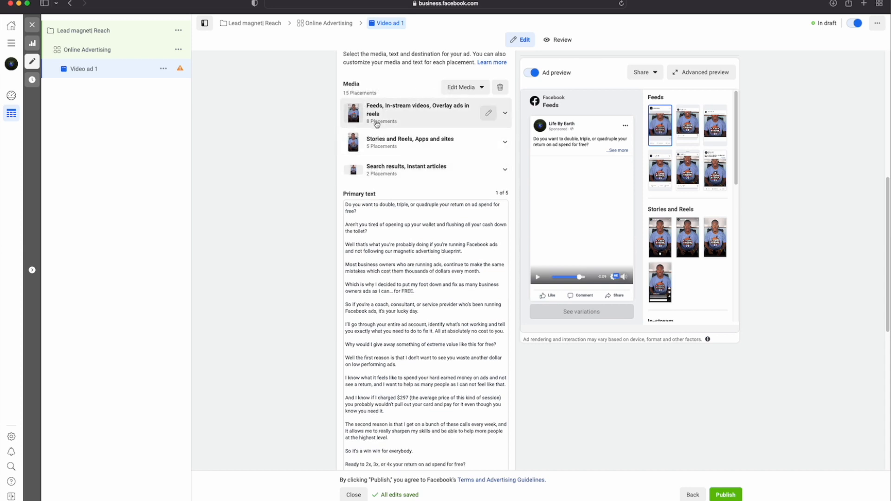
pyautogui.scroll(1, 387, 139)
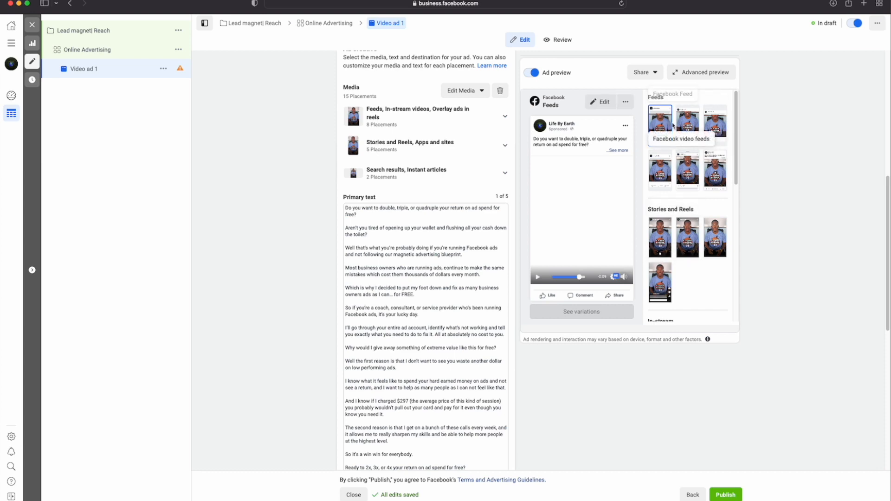
pyautogui.click(686, 124)
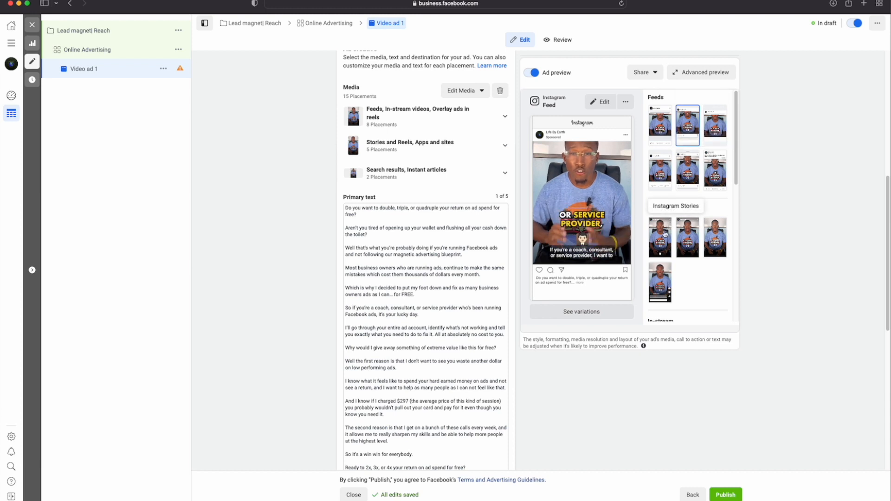
pyautogui.click(664, 235)
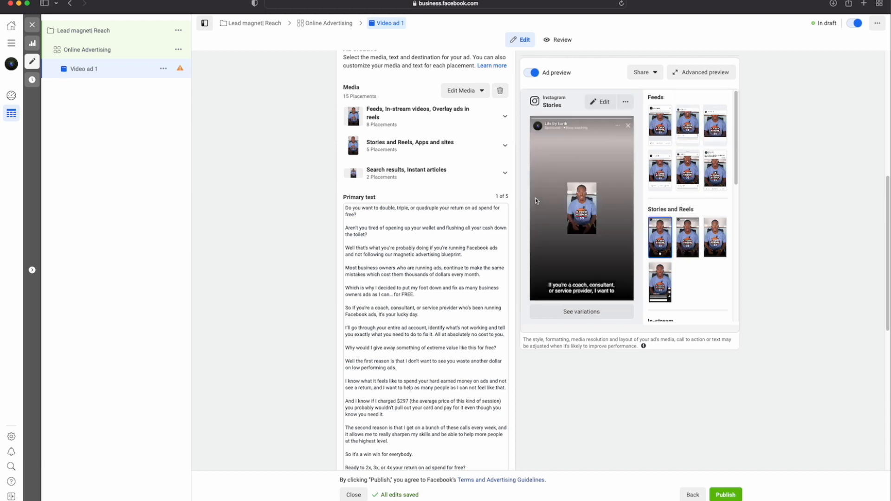
pyautogui.click(714, 234)
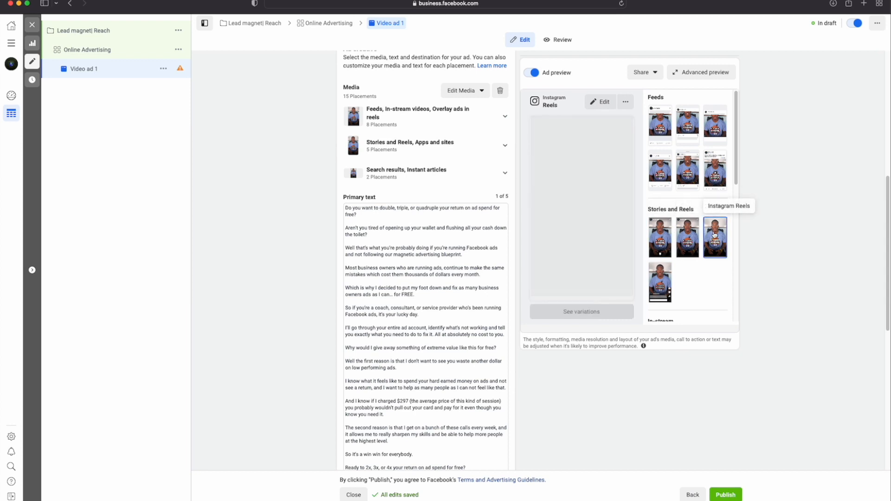
pyautogui.scroll(-3, 686, 237)
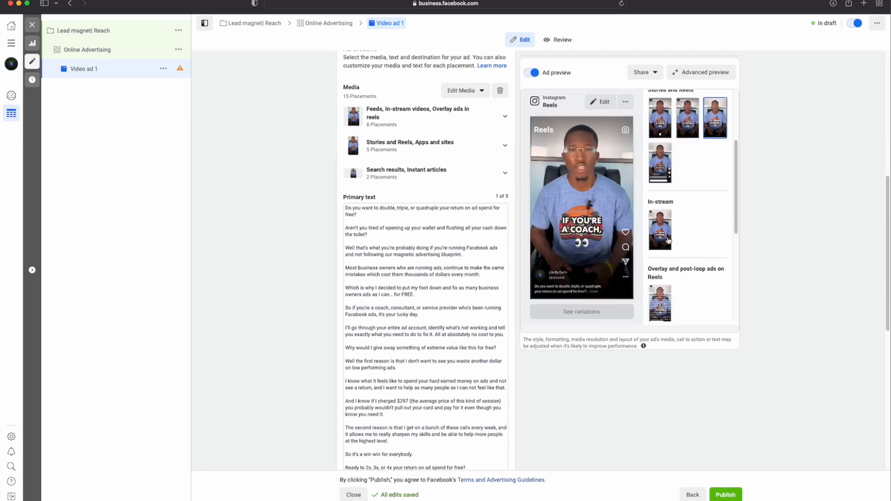
pyautogui.click(659, 227)
pyautogui.scroll(2, 680, 230)
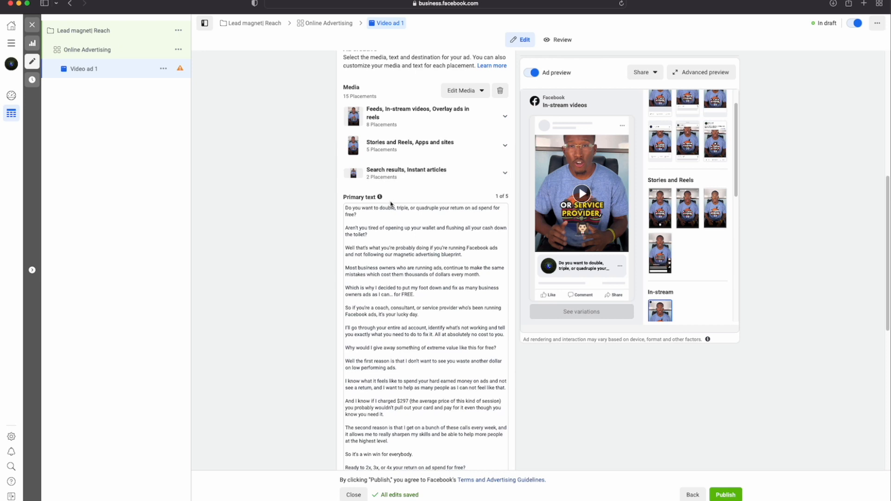
# - Read the ad's primary text from the opening question to the closing call to schedule a session
pyautogui.scroll(-1, 429, 169)
pyautogui.scroll(-3, 429, 170)
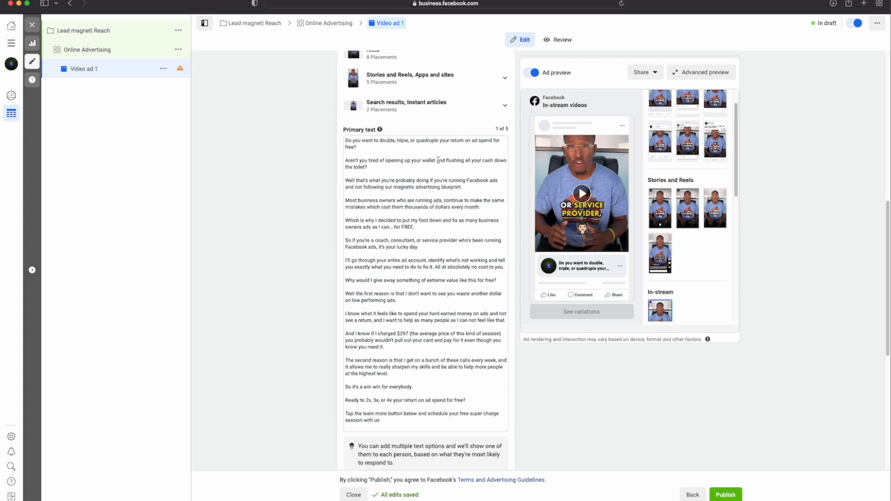
pyautogui.scroll(1, 436, 160)
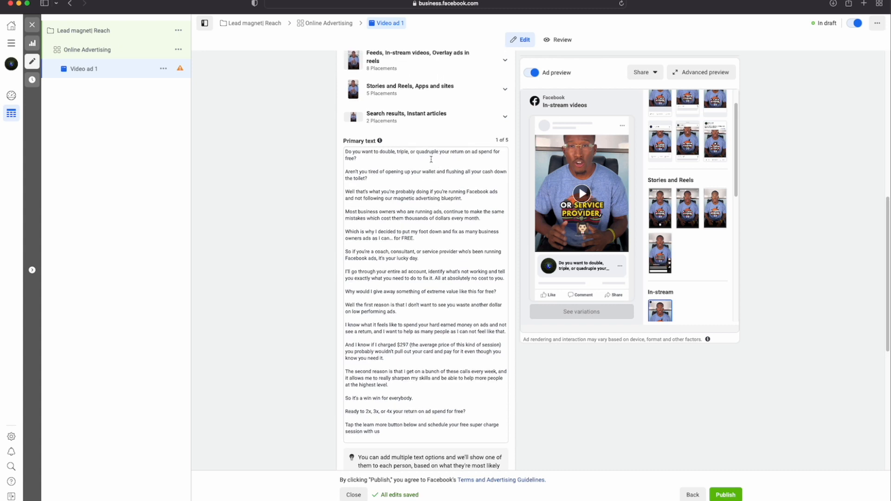
pyautogui.scroll(-1, 425, 161)
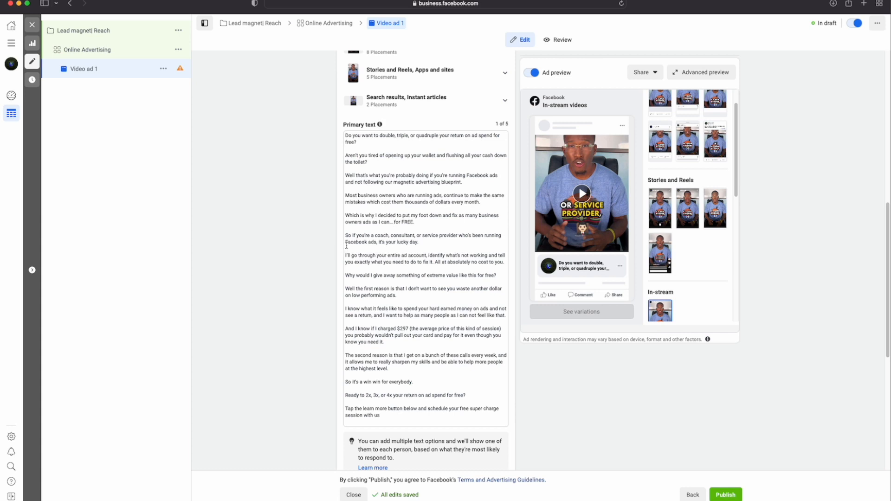
pyautogui.scroll(-1, 355, 248)
pyautogui.scroll(-1, 355, 249)
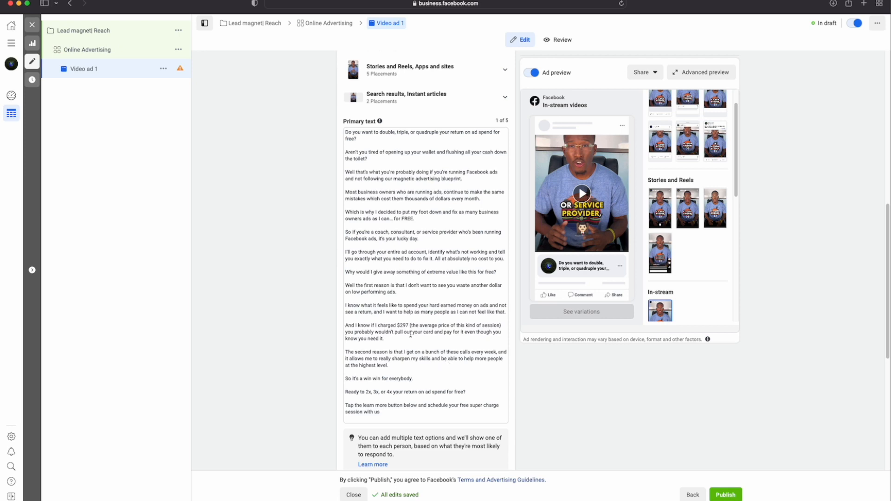
pyautogui.scroll(1, 388, 245)
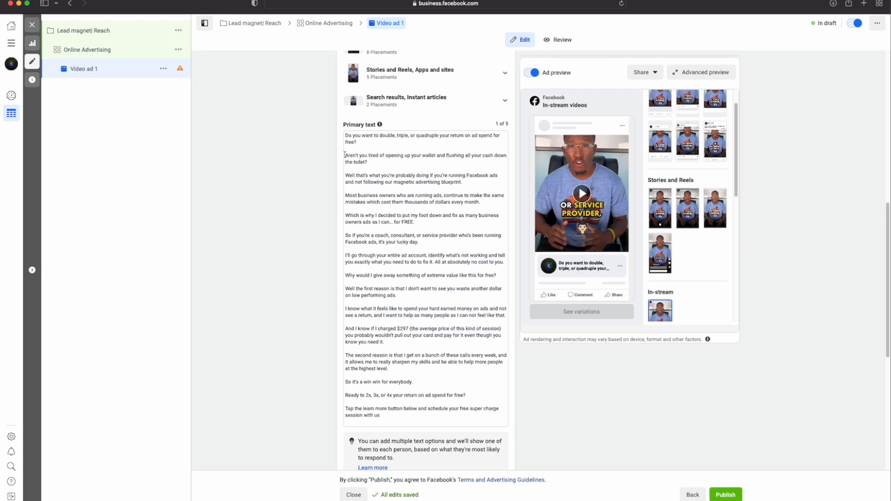
# - Reread the opening paragraphs of the primary text, from the wasted-cash question to the offer to fix business owners' ads for free
pyautogui.moveTo(345, 155); pyautogui.dragTo(394, 160)
pyautogui.click(394, 161)
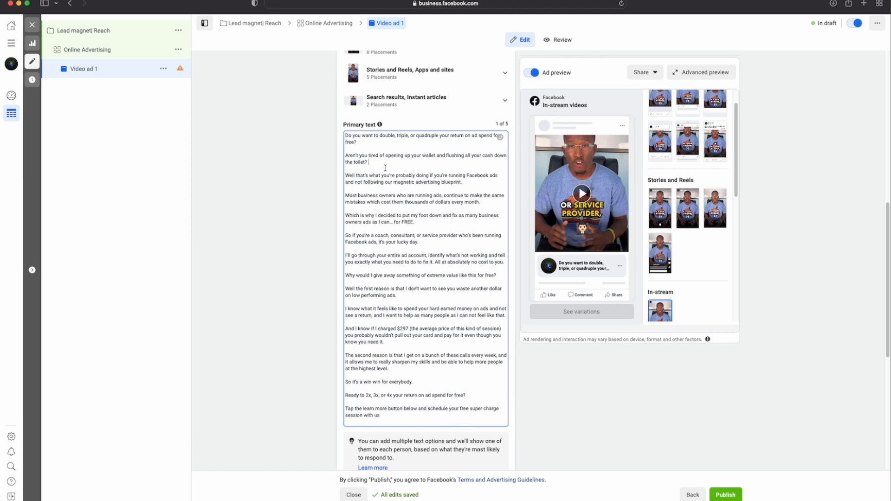
pyautogui.scroll(-1, 382, 165)
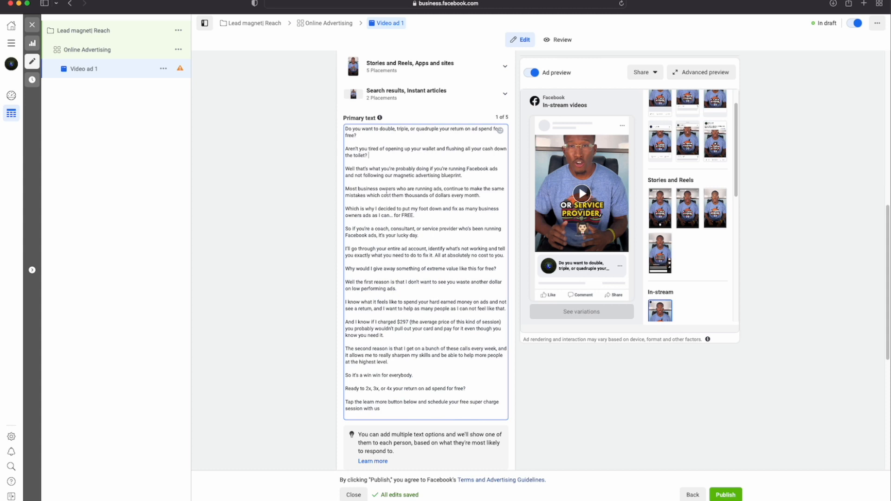
pyautogui.moveTo(345, 191); pyautogui.dragTo(481, 196)
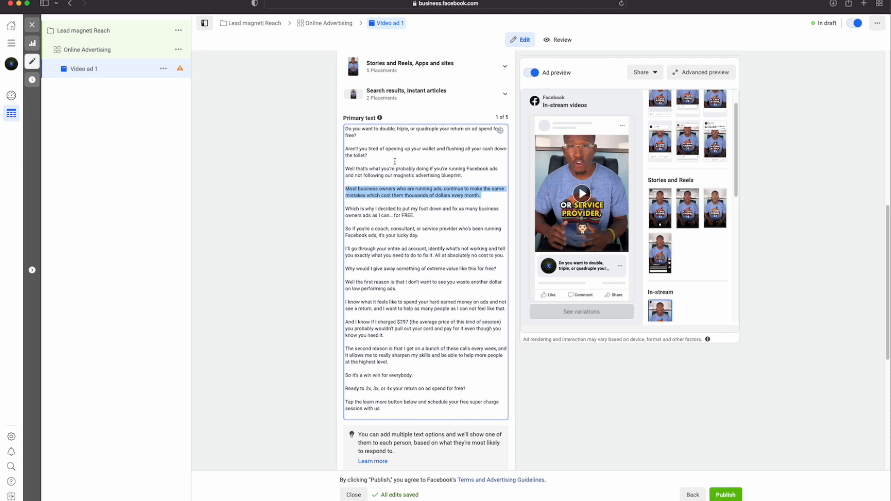
pyautogui.click(488, 198)
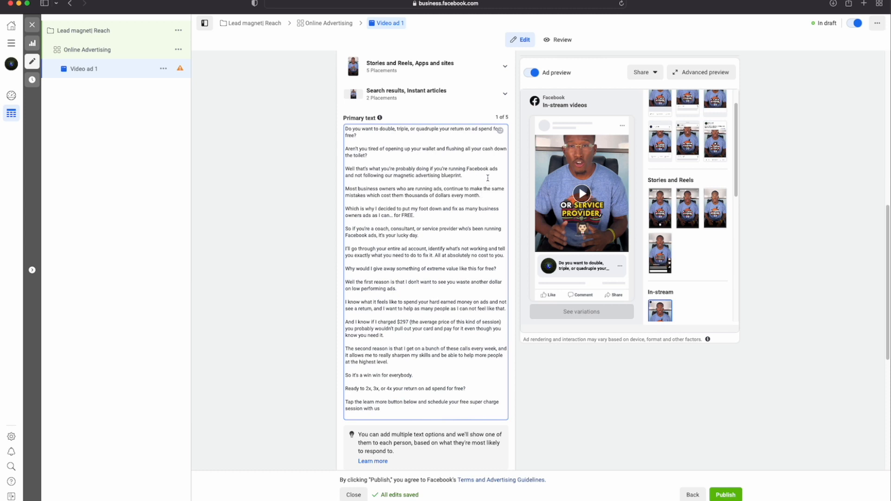
pyautogui.scroll(-1, 482, 184)
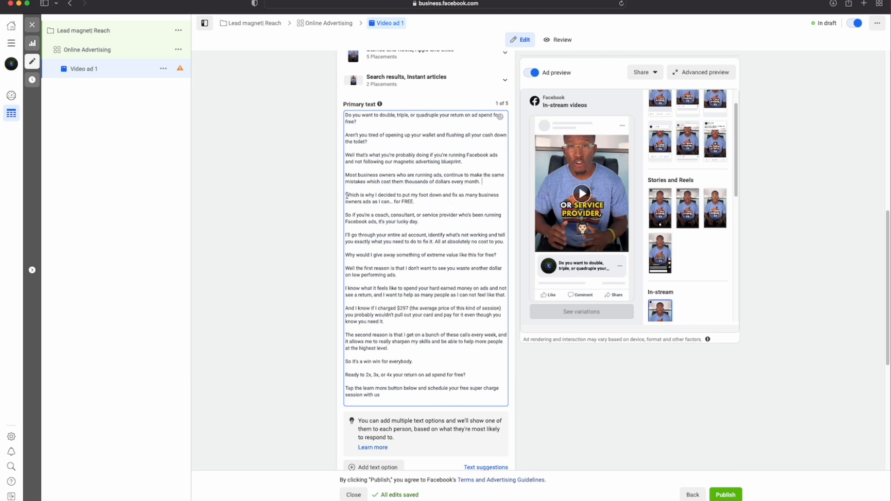
pyautogui.moveTo(423, 207); pyautogui.dragTo(355, 201)
pyautogui.click(436, 200)
pyautogui.scroll(1, 399, 278)
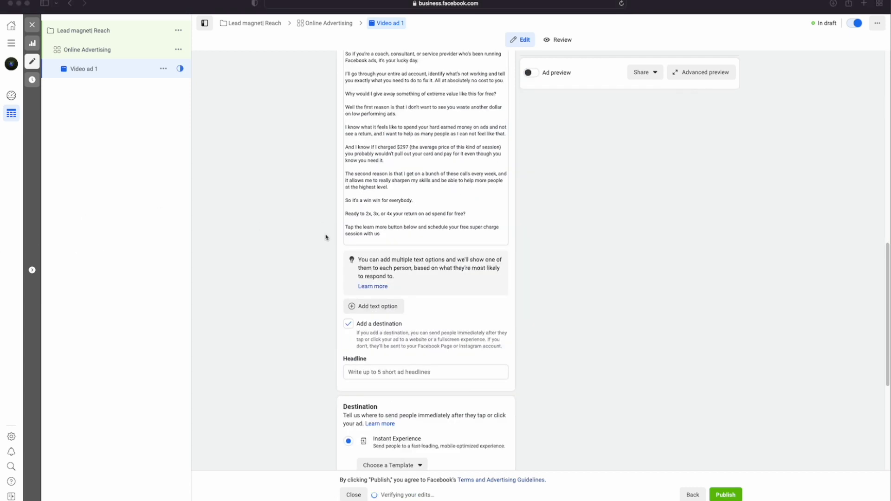
# - Set the ad's destination to Website instead of Instant Experience
pyautogui.scroll(-3, 399, 139)
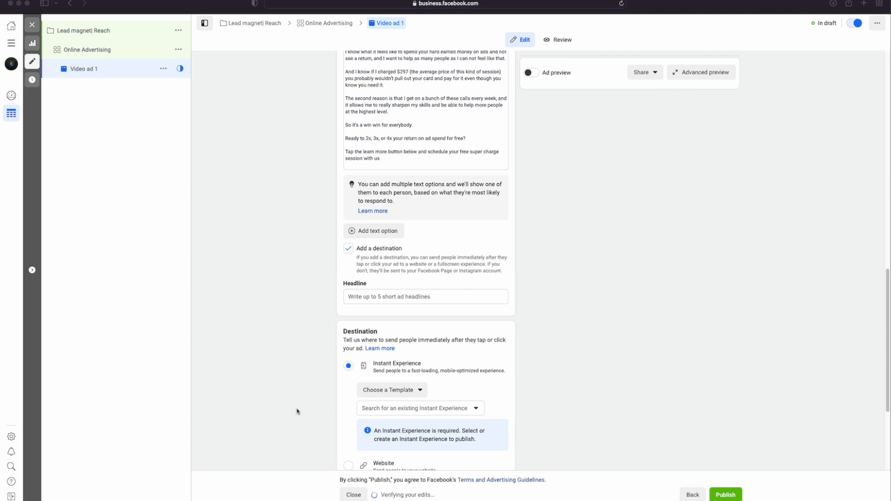
pyautogui.scroll(-2, 378, 382)
pyautogui.scroll(-1, 424, 337)
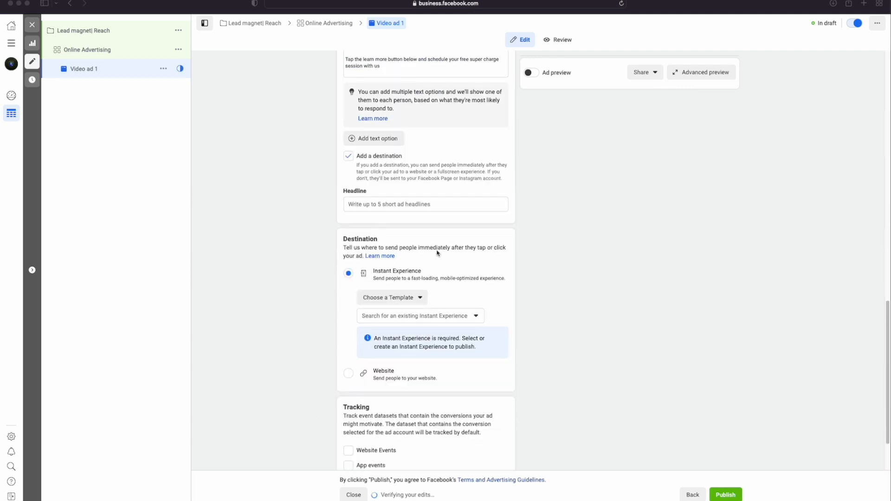
pyautogui.click(391, 204)
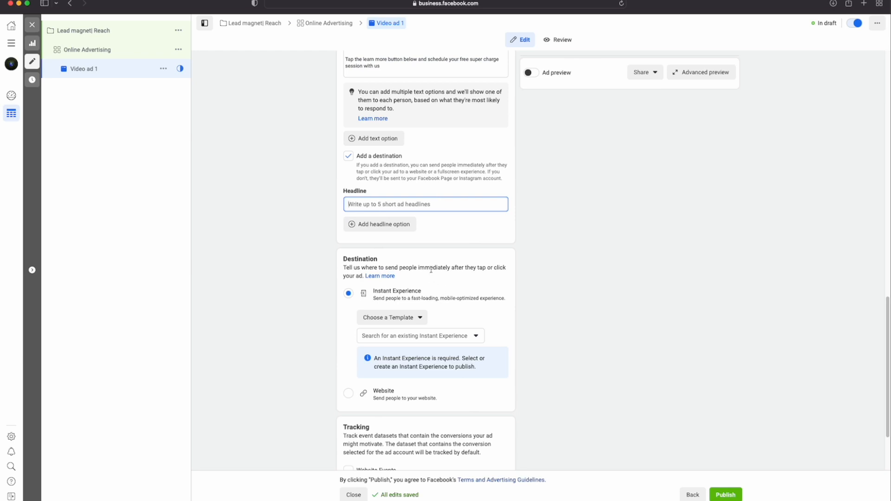
pyautogui.scroll(-1, 419, 261)
pyautogui.scroll(-3, 428, 262)
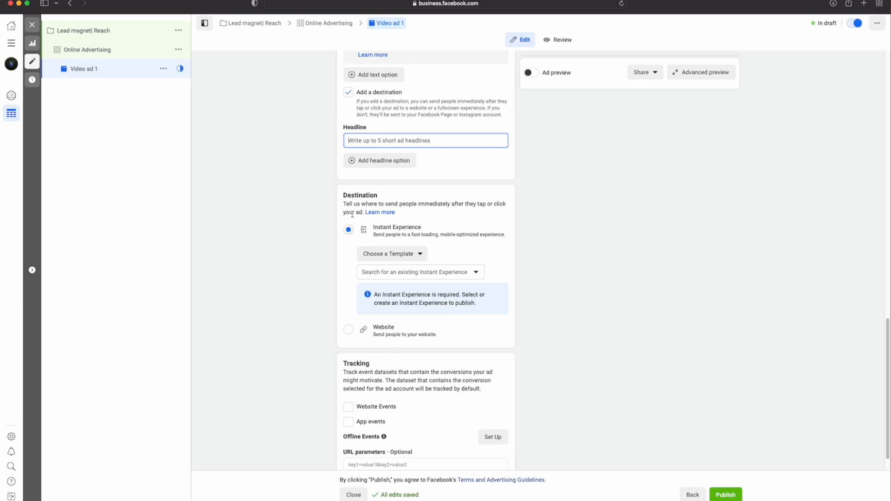
pyautogui.click(347, 329)
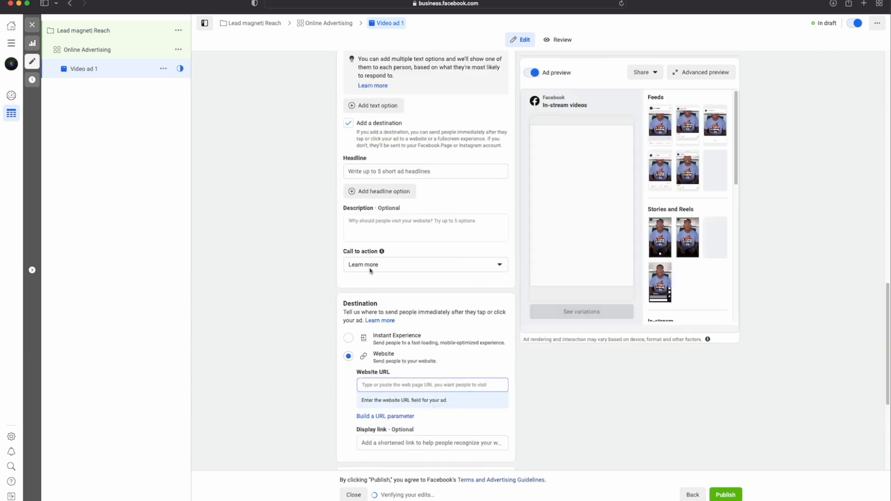
# - Review the headline and description fields, and browse the call-to-action choices while keeping Learn more selected
pyautogui.scroll(3, 291, 257)
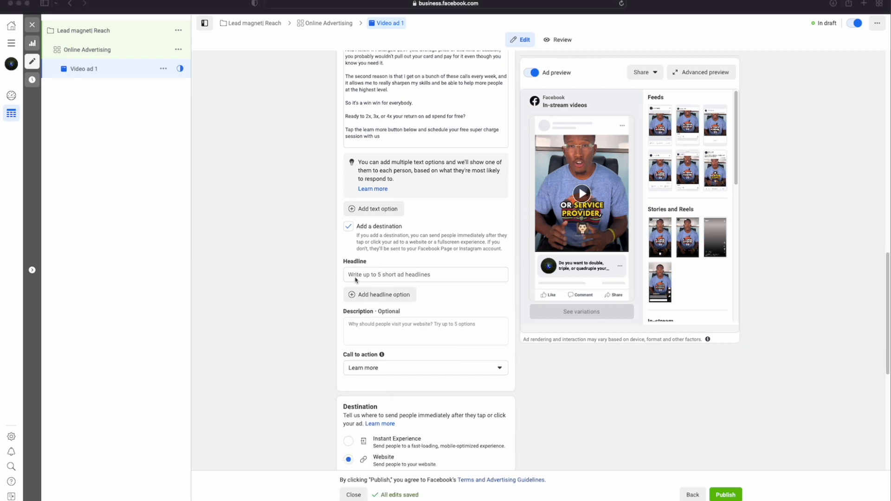
pyautogui.scroll(-1, 373, 274)
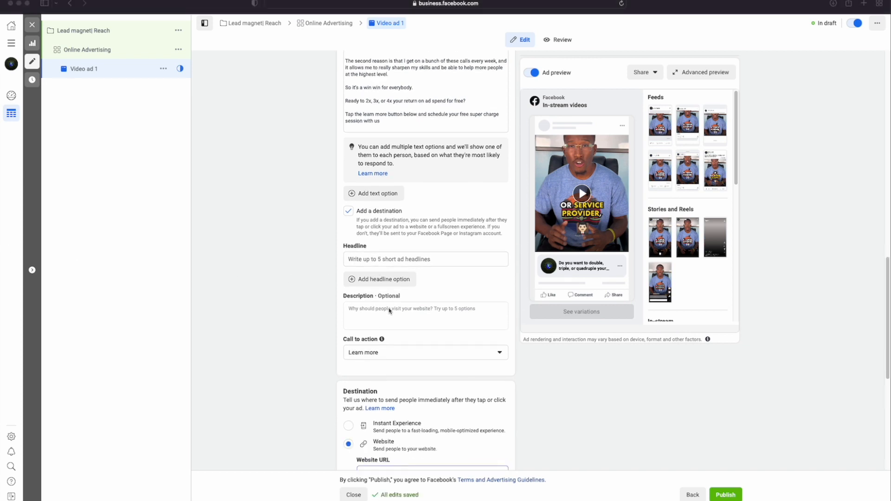
pyautogui.scroll(-1, 434, 319)
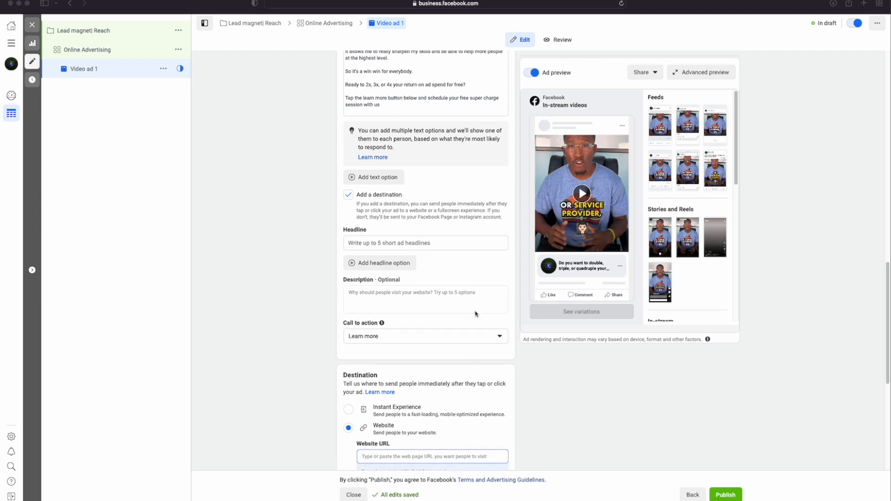
pyautogui.scroll(-3, 432, 314)
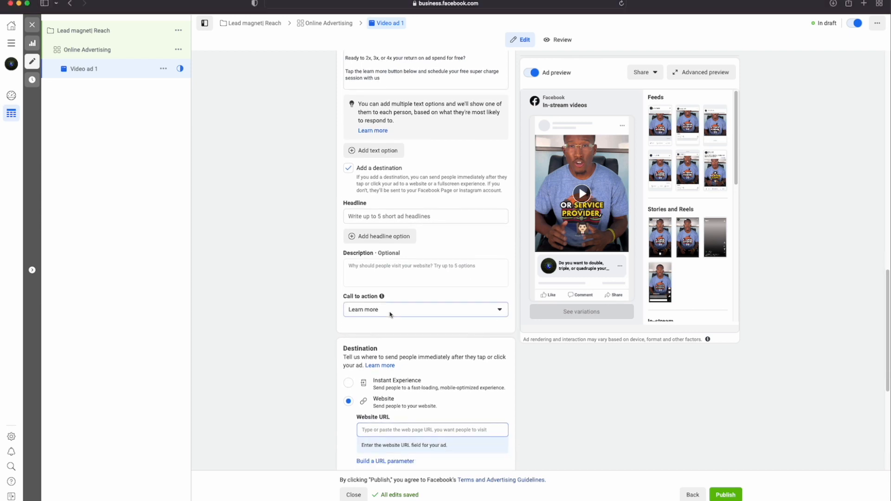
pyautogui.click(390, 314)
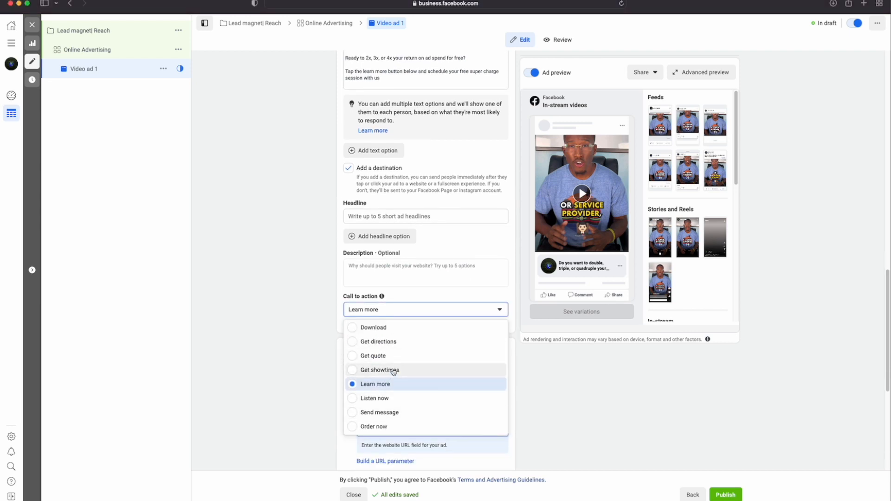
pyautogui.scroll(2, 393, 371)
pyautogui.scroll(-3, 392, 374)
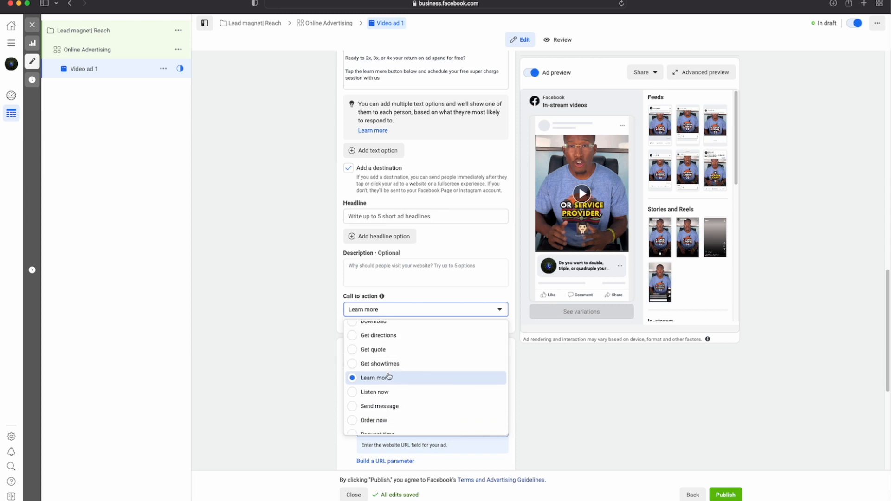
pyautogui.scroll(3, 392, 374)
pyautogui.scroll(-1, 394, 373)
pyautogui.scroll(-5, 395, 373)
pyautogui.scroll(3, 393, 373)
pyautogui.click(292, 330)
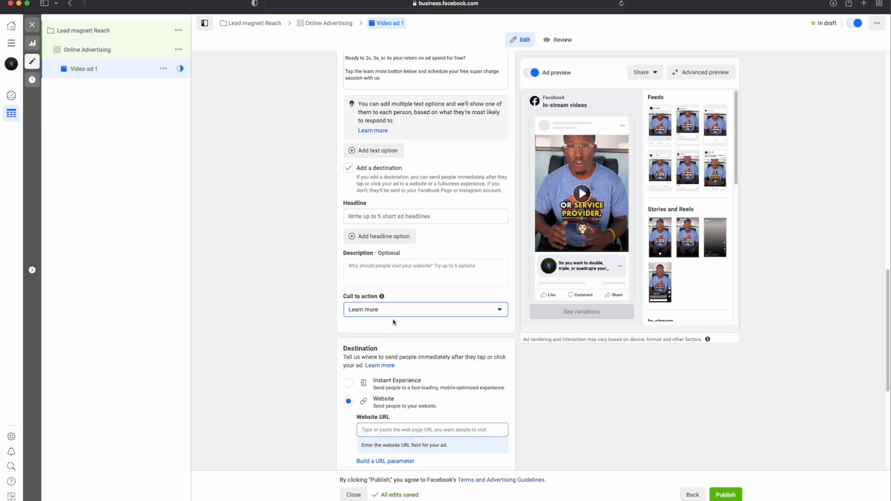
# - Examine the website URL, display link, language and tracking settings, and view the language manager without adding a language
pyautogui.scroll(-3, 393, 321)
pyautogui.scroll(-2, 406, 337)
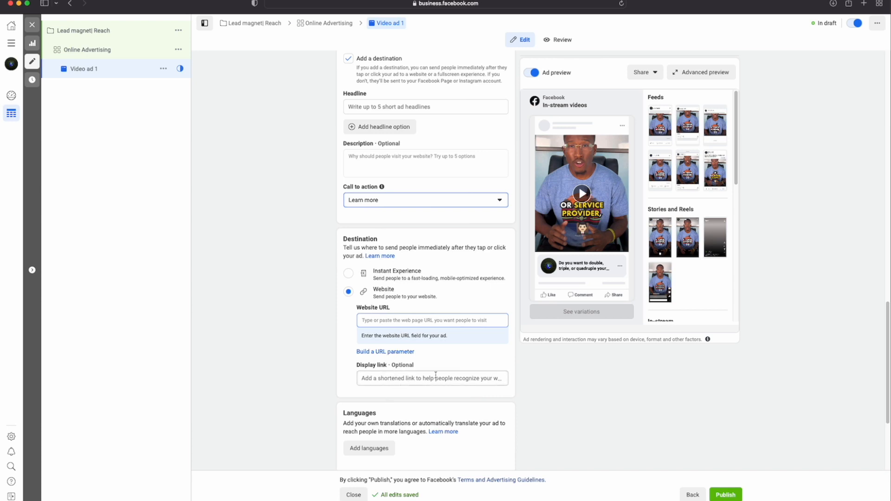
pyautogui.scroll(-2, 378, 320)
pyautogui.scroll(-4, 378, 320)
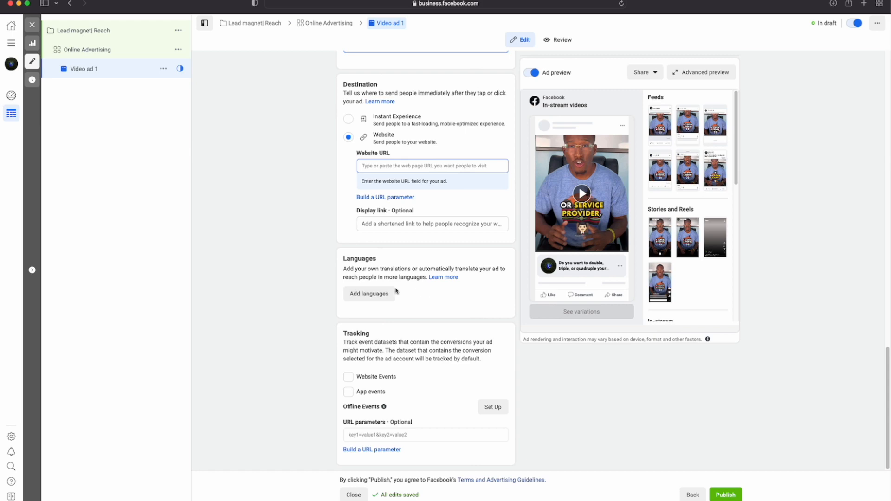
pyautogui.click(370, 293)
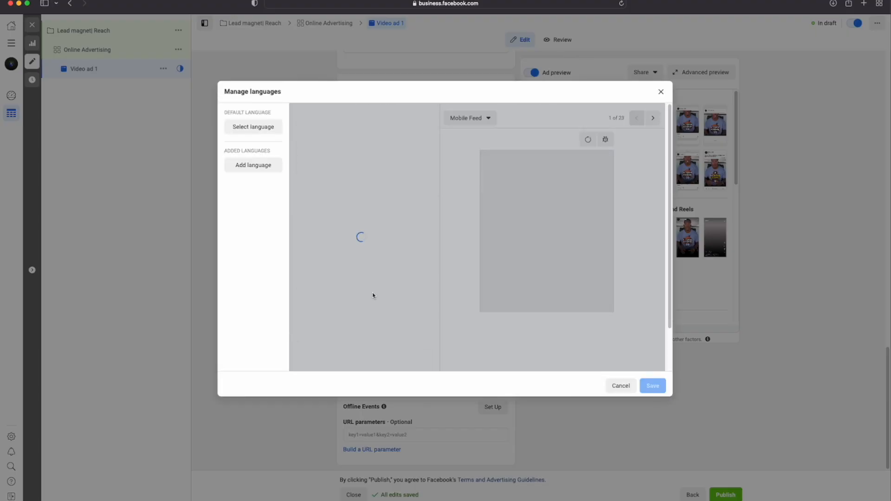
pyautogui.click(660, 92)
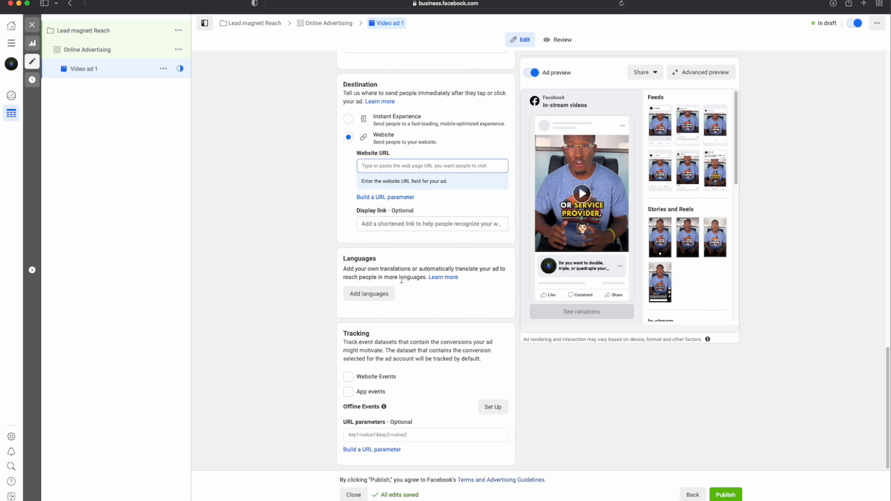